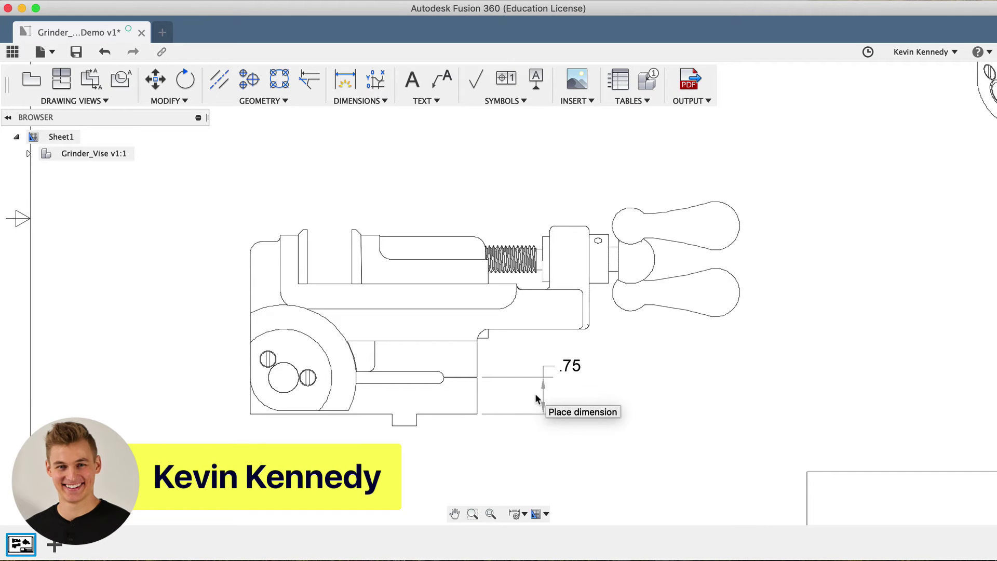
Place the .75 vertical height dimension to the right of the vise
left_click(533, 393)
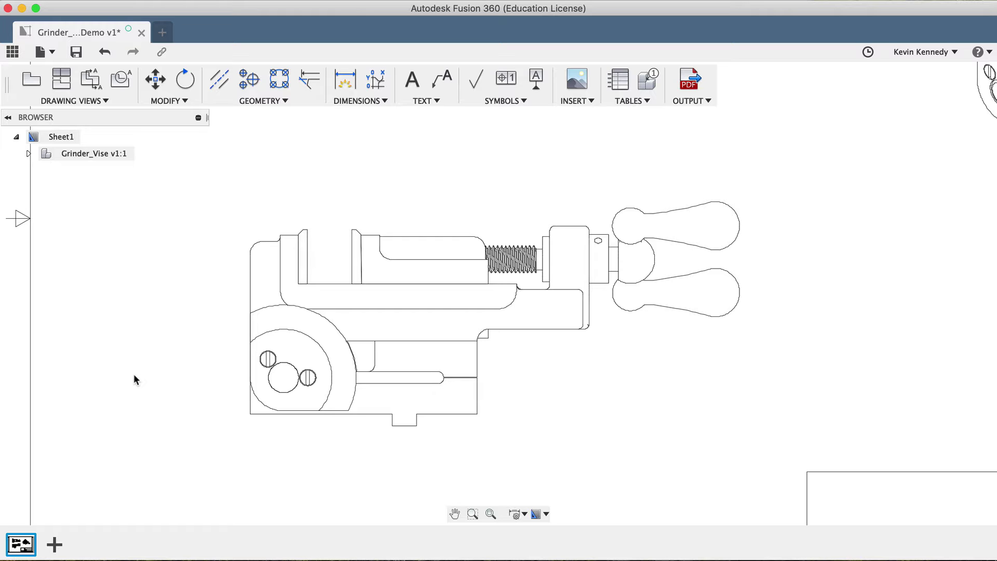
left_click(357, 101)
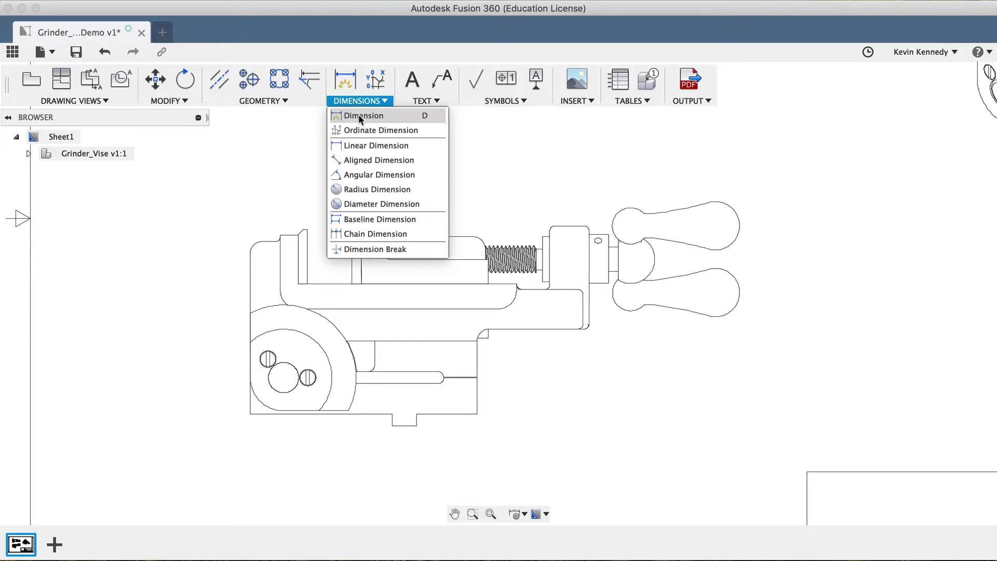
left_click(417, 116)
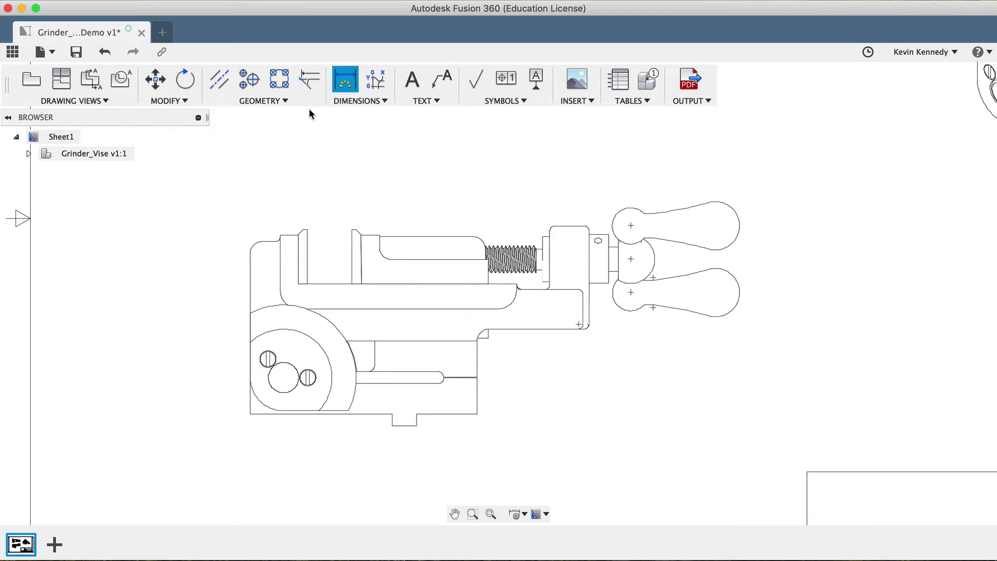
left_click(385, 101)
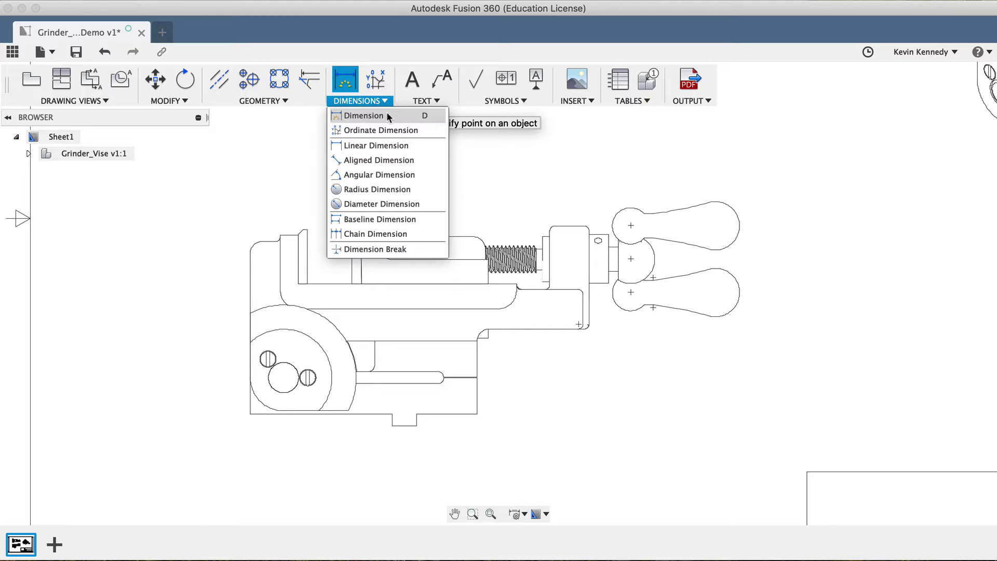
Add a .75 linear dimension for the lower right step height, placed right of the vise
left_click(418, 144)
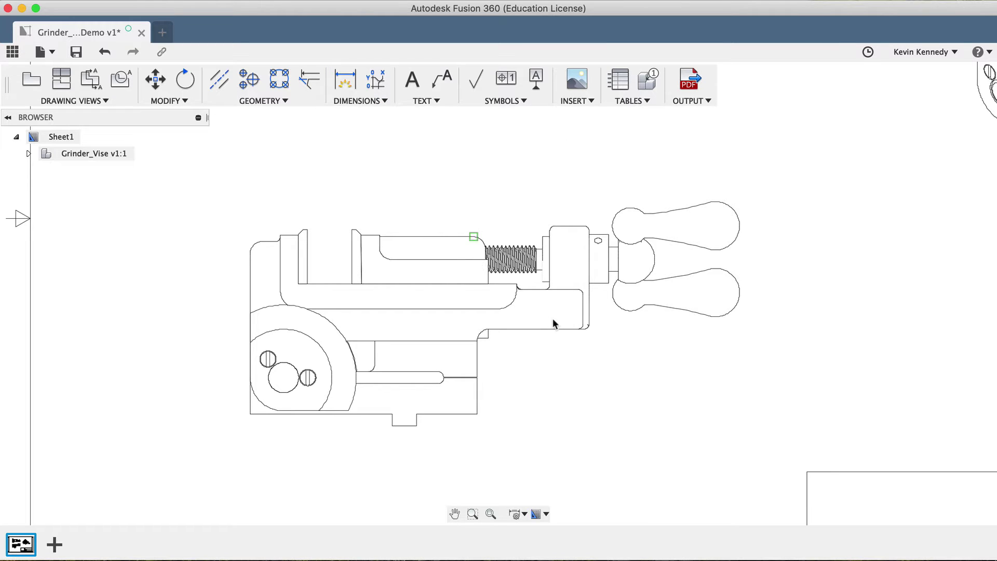
left_click(477, 400)
left_click(475, 391)
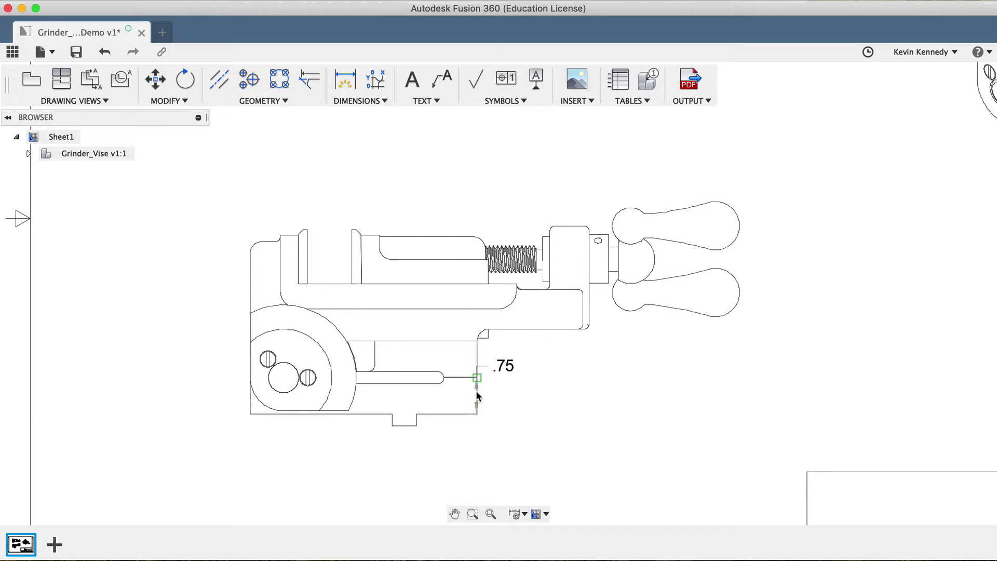
left_click(534, 394)
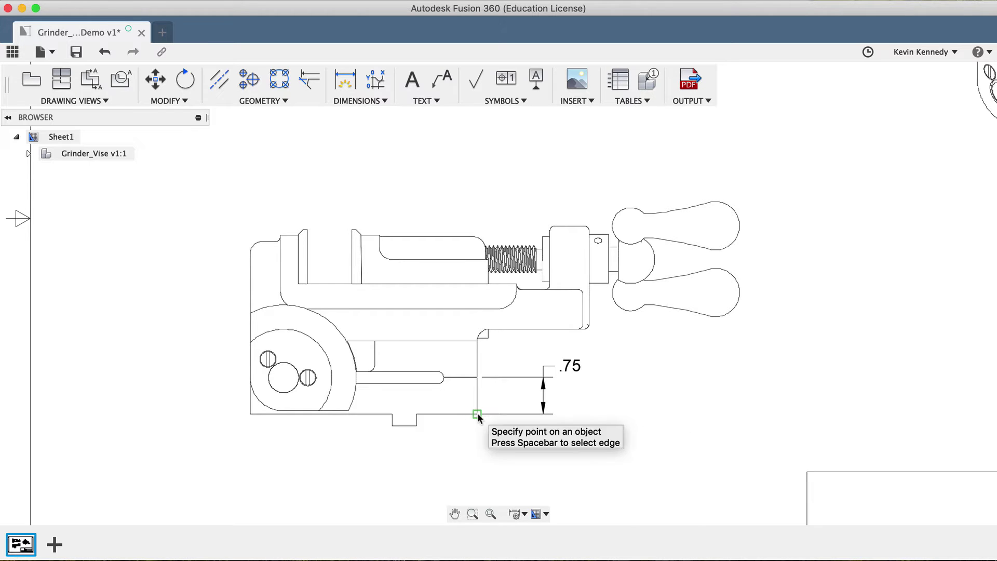
Dimension the 4.69 base width and place it below the vise base
left_click(249, 414)
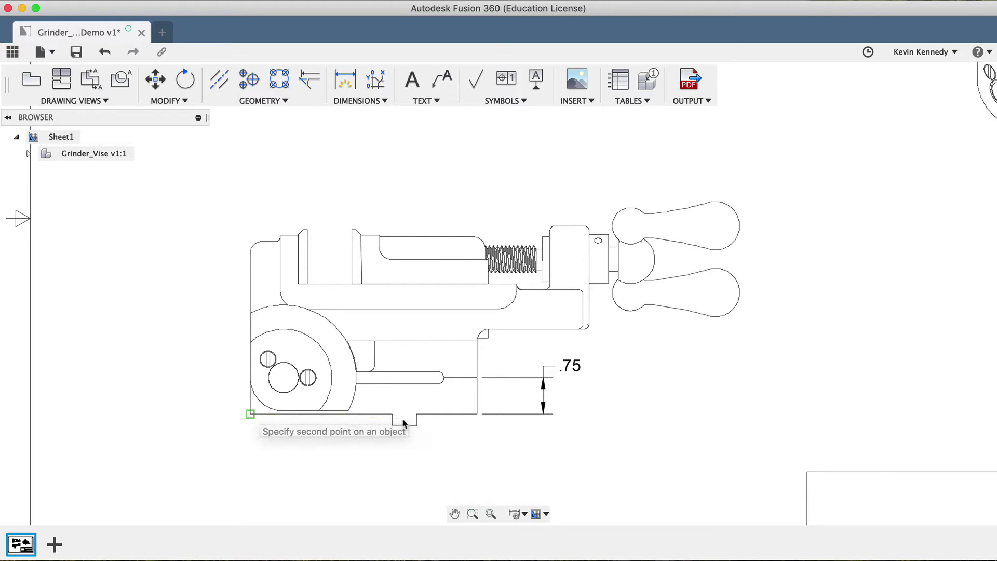
left_click(478, 413)
left_click(478, 414)
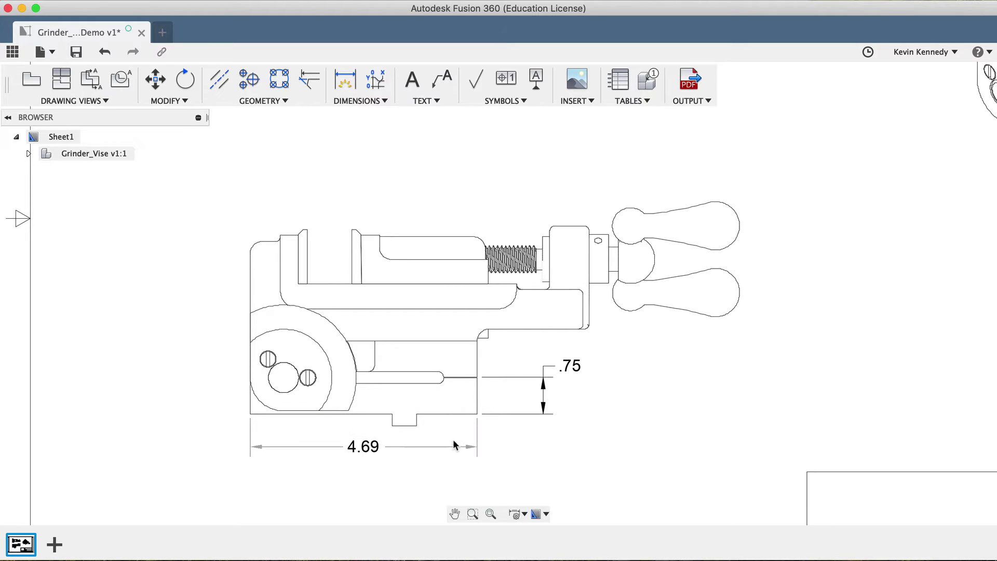
left_click(453, 475)
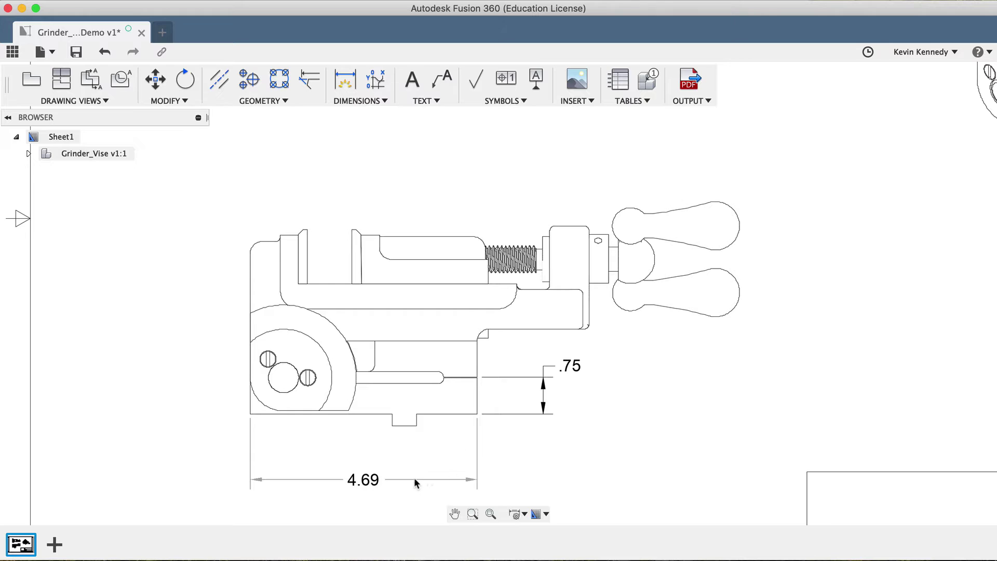
left_click(358, 482)
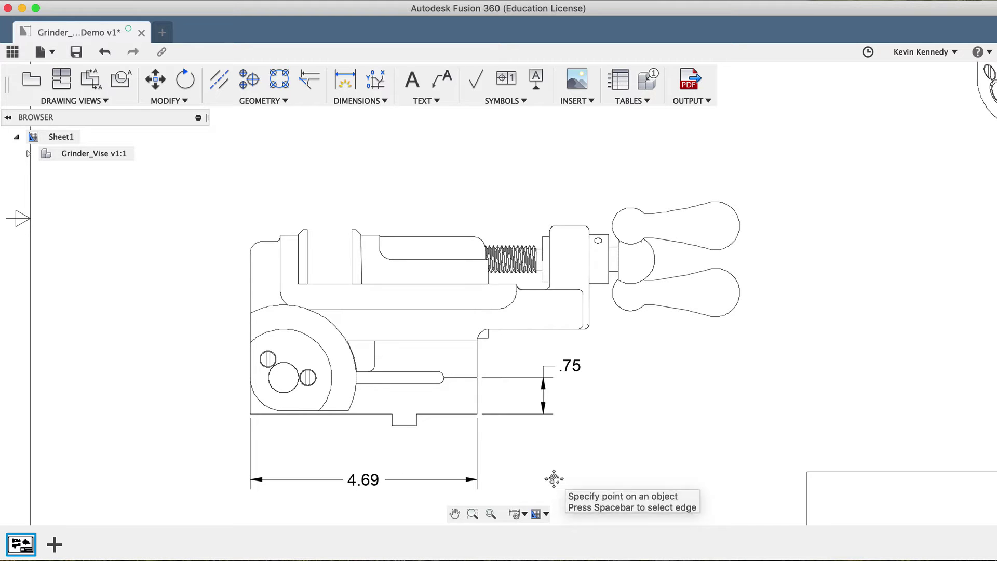
scroll(553, 478, "down", 3)
scroll(554, 477, "down", 1)
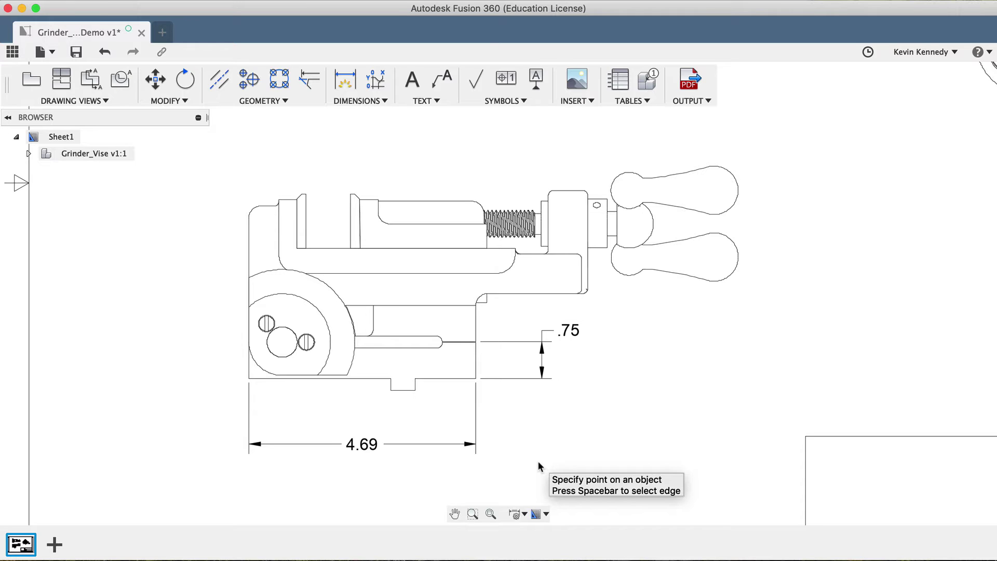
Add a 7.91 aligned dimension diagonally across the vise, placed above it
left_click(353, 102)
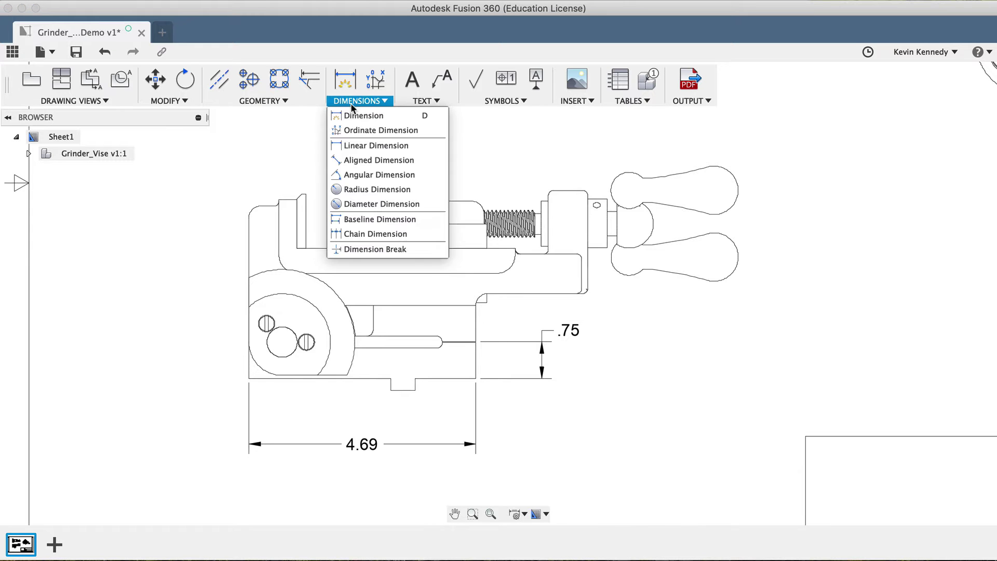
left_click(420, 159)
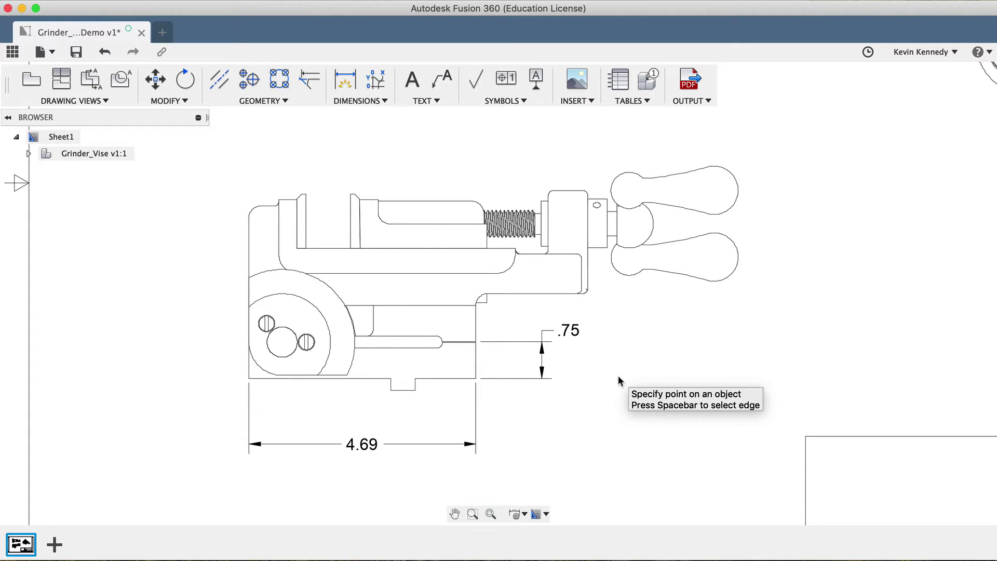
scroll(618, 375, "down", 3)
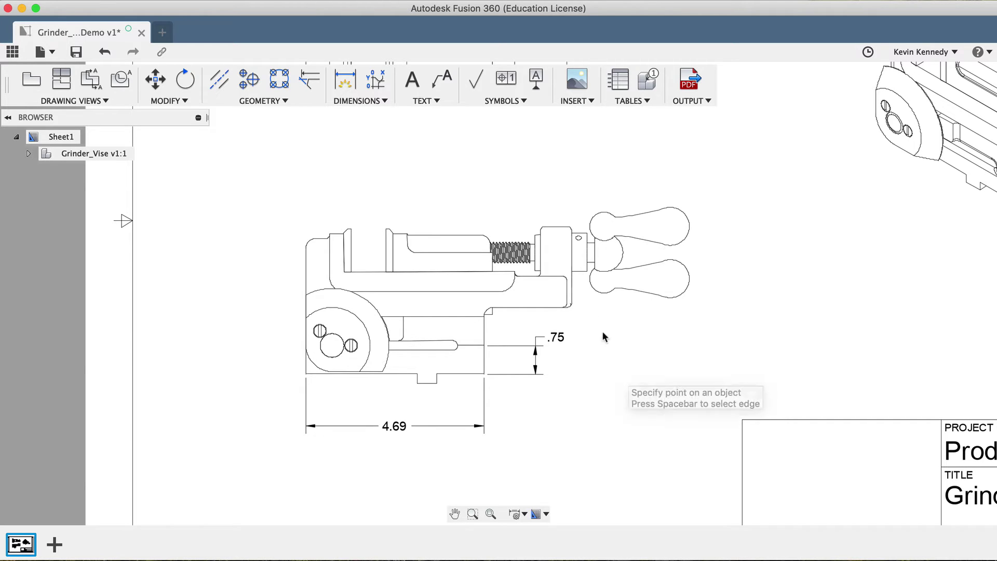
left_click(569, 228)
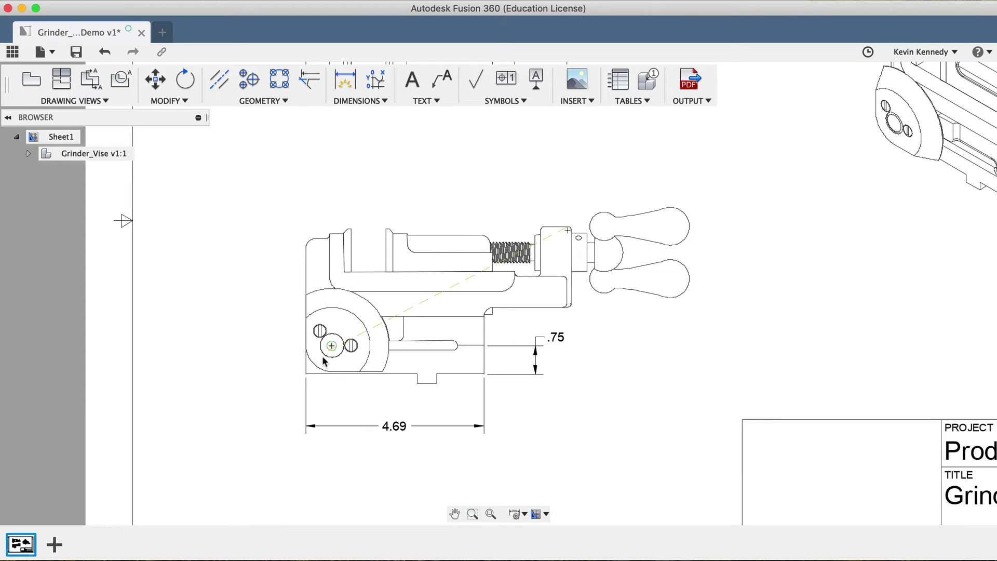
left_click(305, 372)
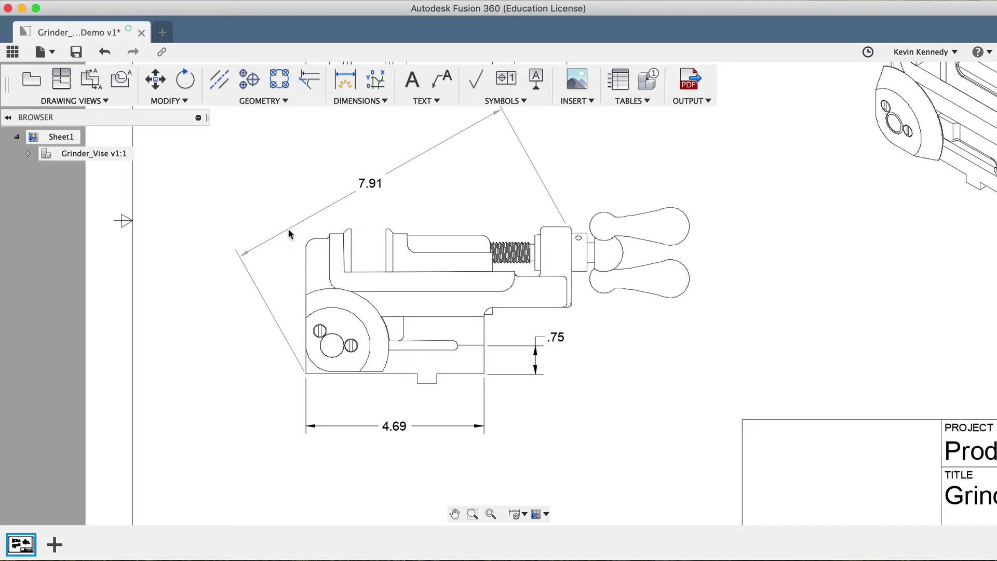
left_click(289, 229)
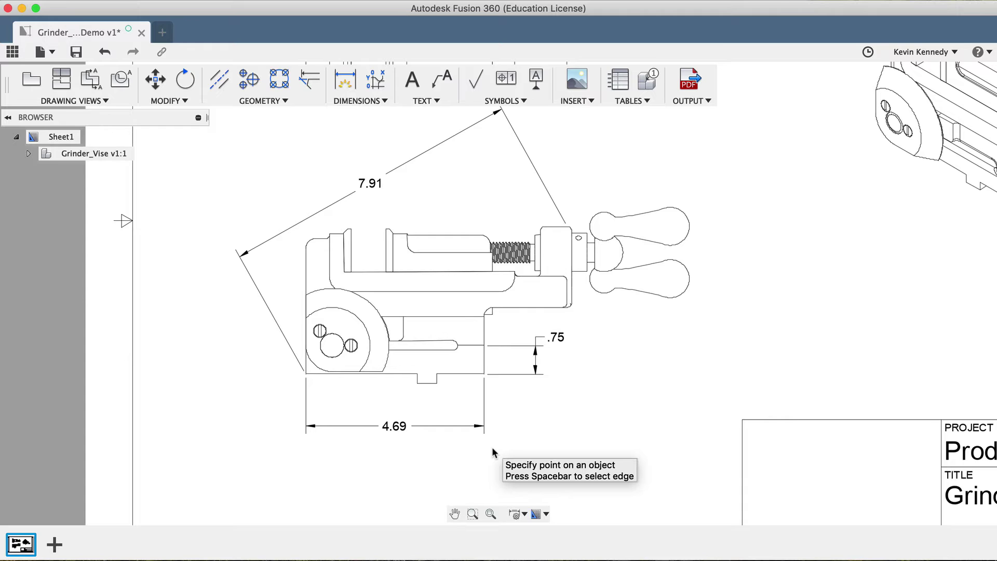
Add a .14 aligned dimension on the jaw's top edge along the 7.91 line
key("space")
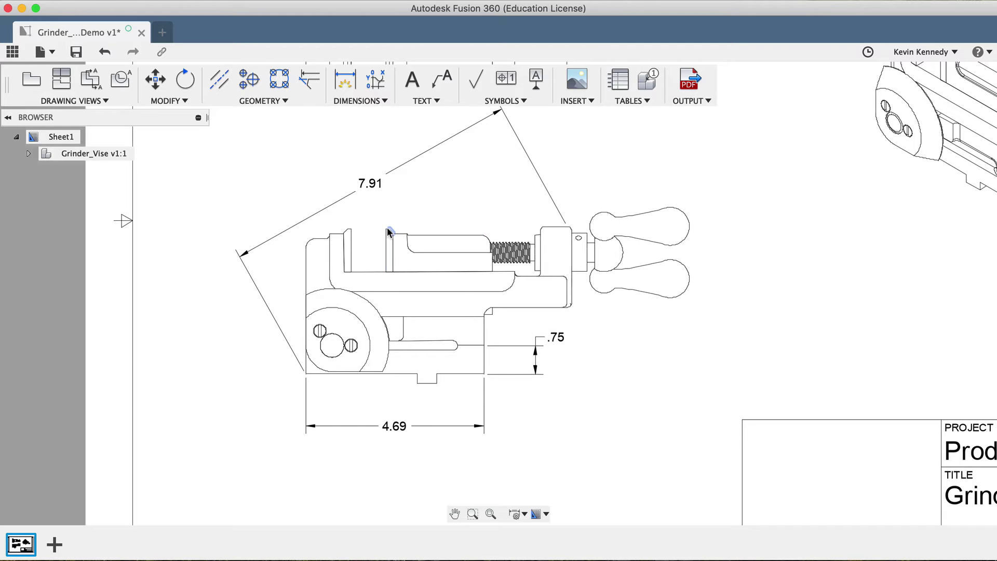
left_click(345, 230)
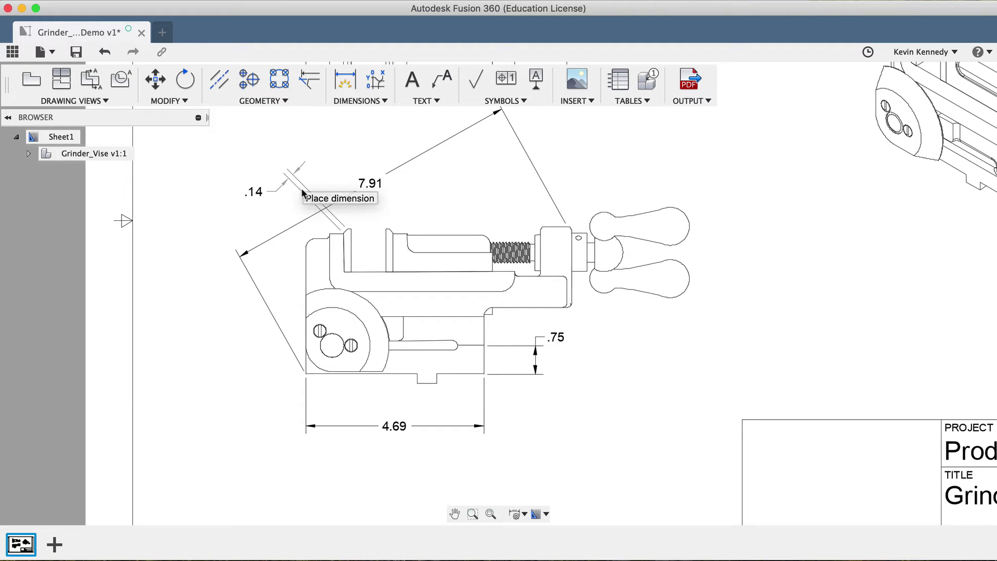
left_click(334, 223)
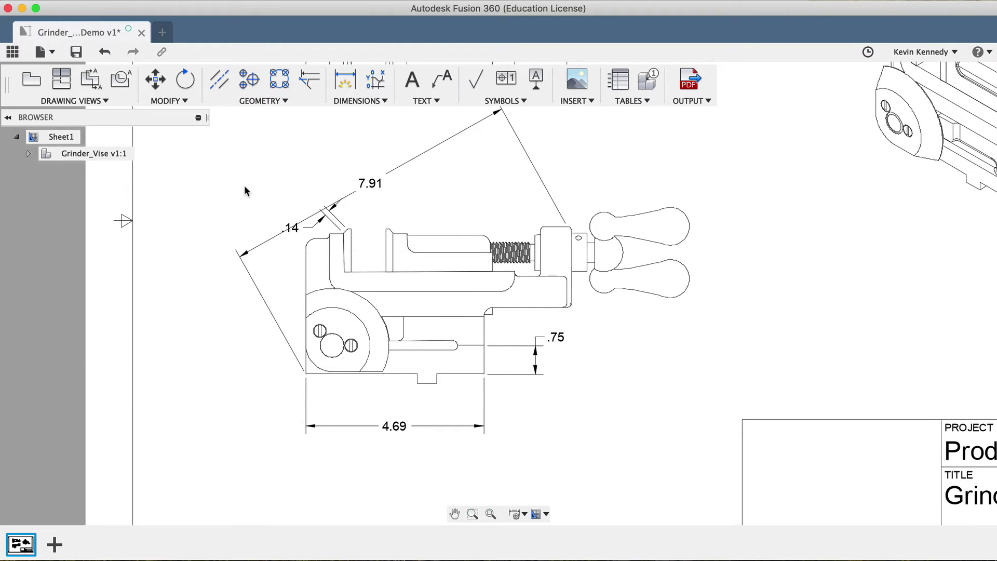
Add a 90° angular dimension at the vise's right corner
left_click(370, 101)
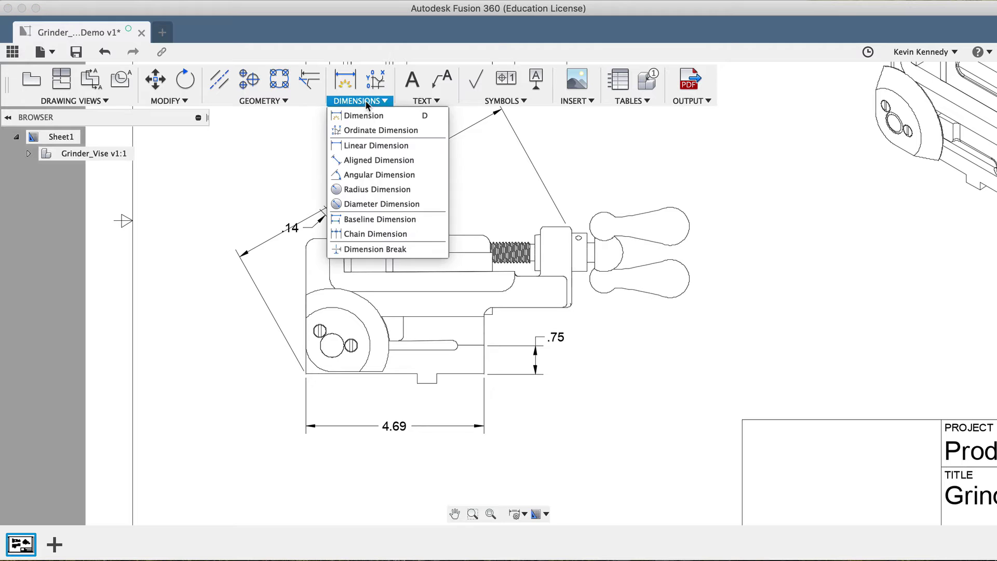
left_click(375, 173)
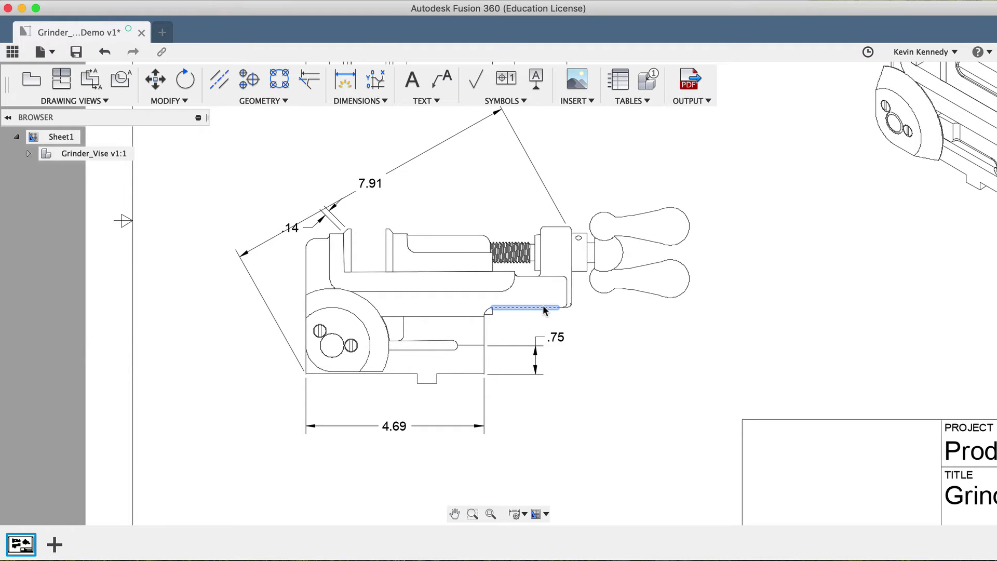
left_click(562, 292)
left_click(552, 292)
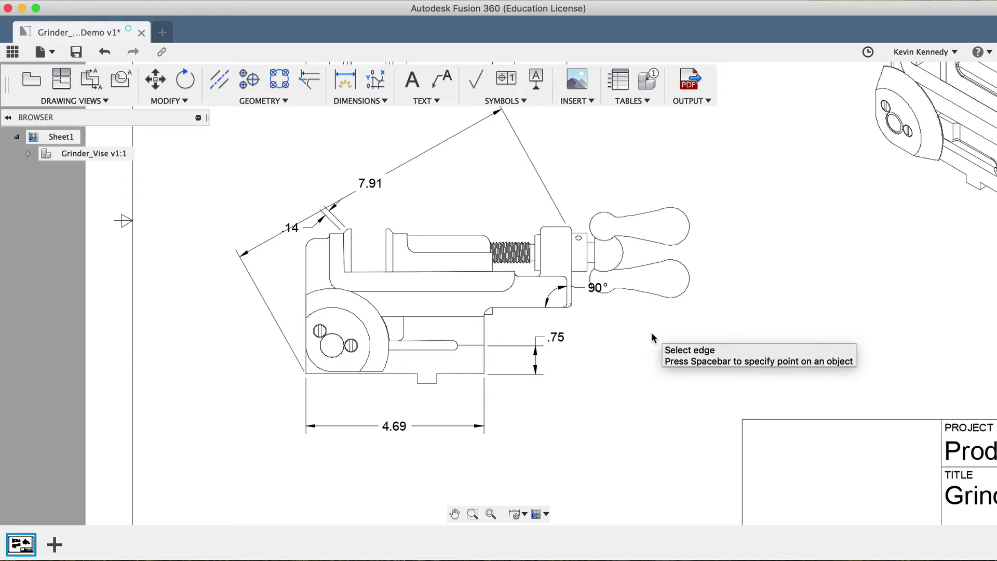
Add angle dimensions of 211.07° on the handle's rounded end and 216.49° on the boss
left_click(688, 283)
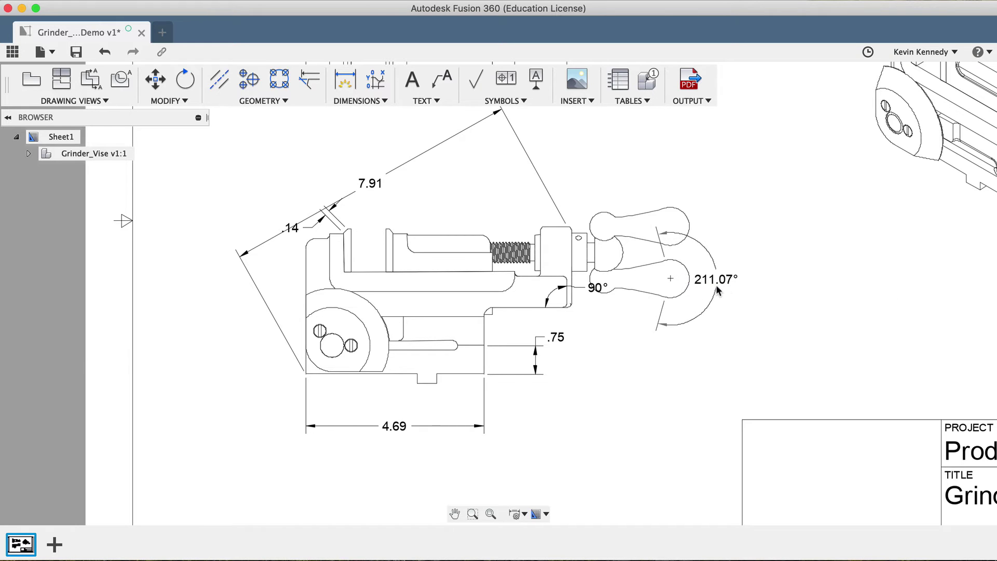
left_click(699, 290)
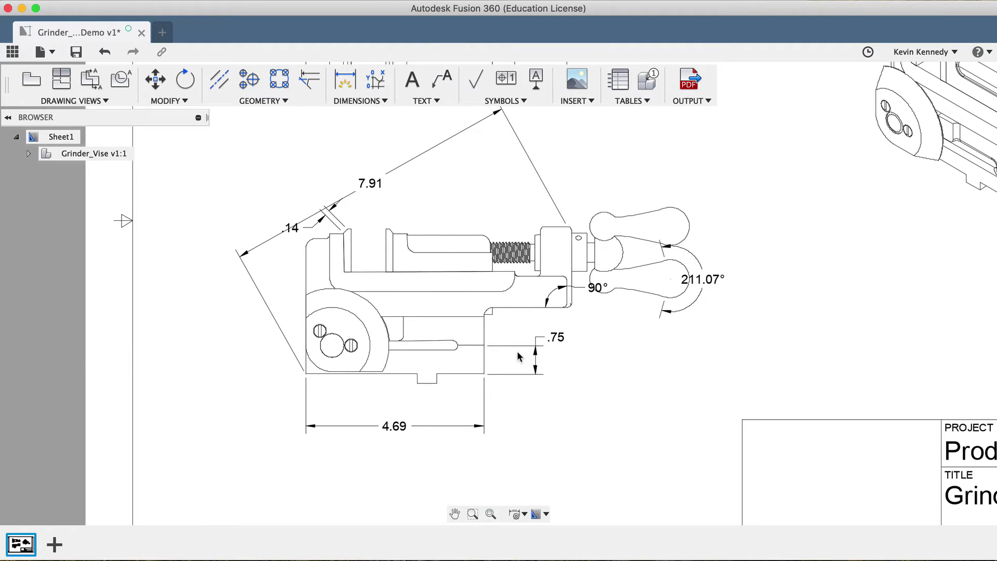
left_click(333, 336)
left_click(337, 355)
left_click(309, 358)
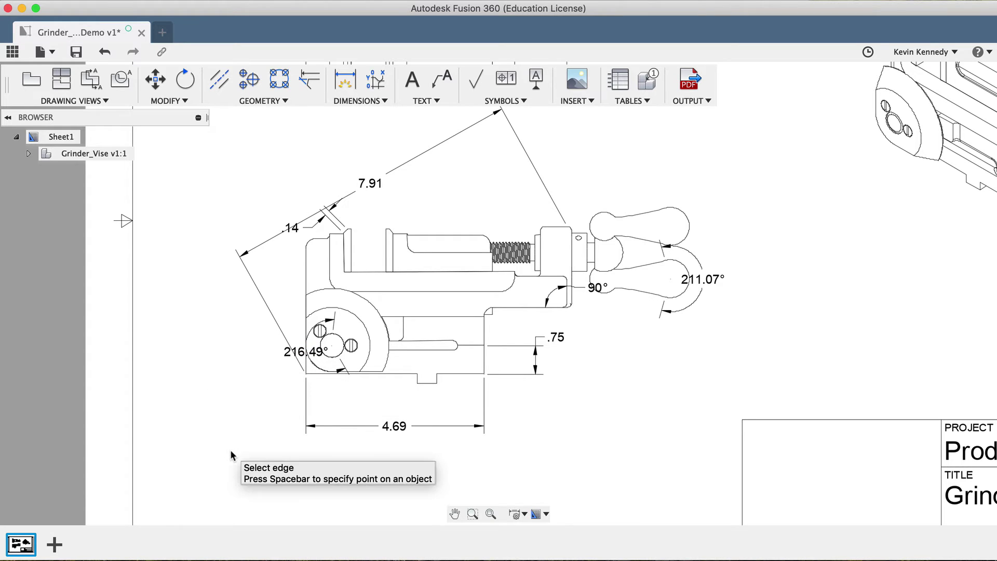
Undo the angle dimensions and add an R1.5 radius to the vise's rounded top-left corner
key("super+z")
key("super+z")
key("super+z")
key("super+z")
key("super+z")
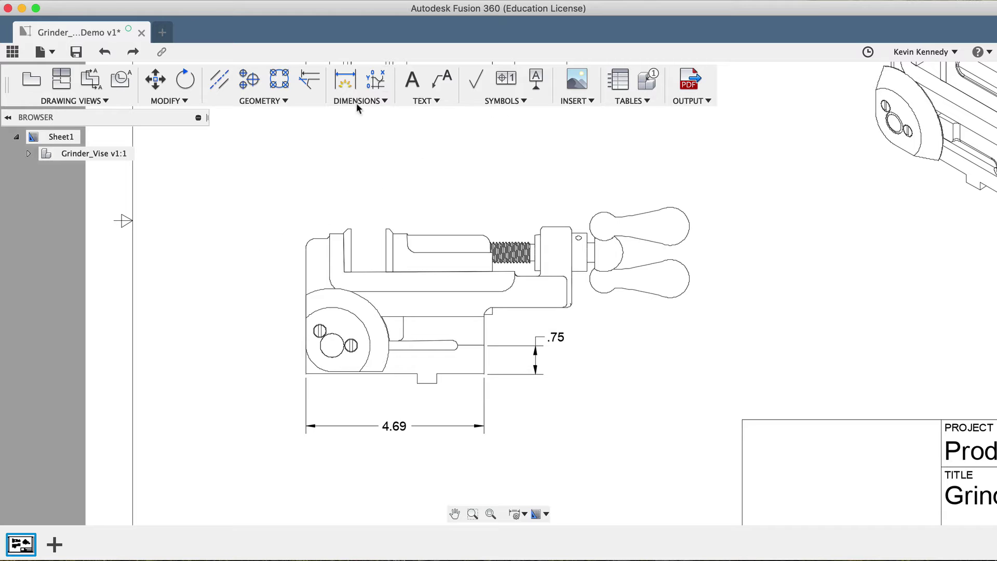
left_click(366, 103)
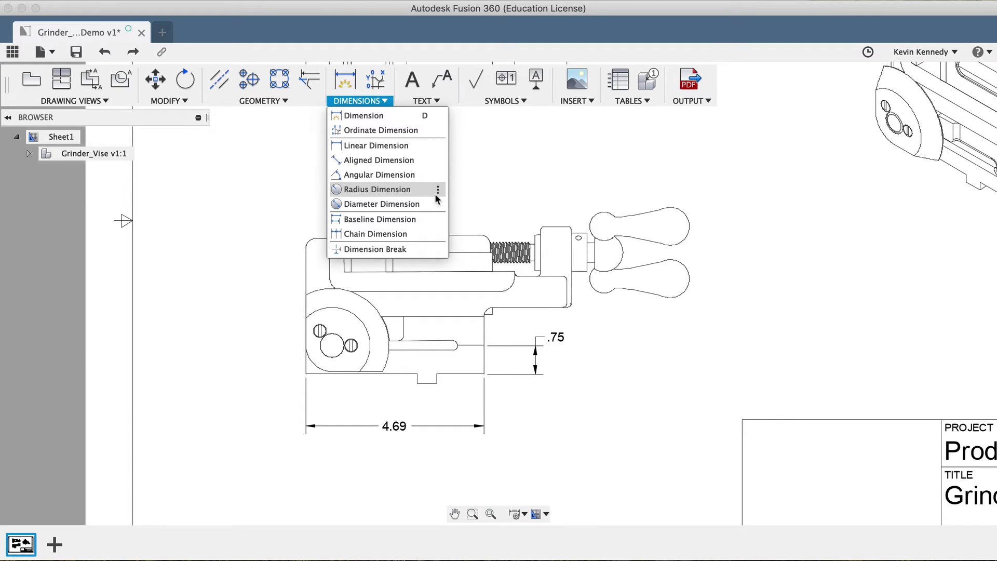
left_click(423, 188)
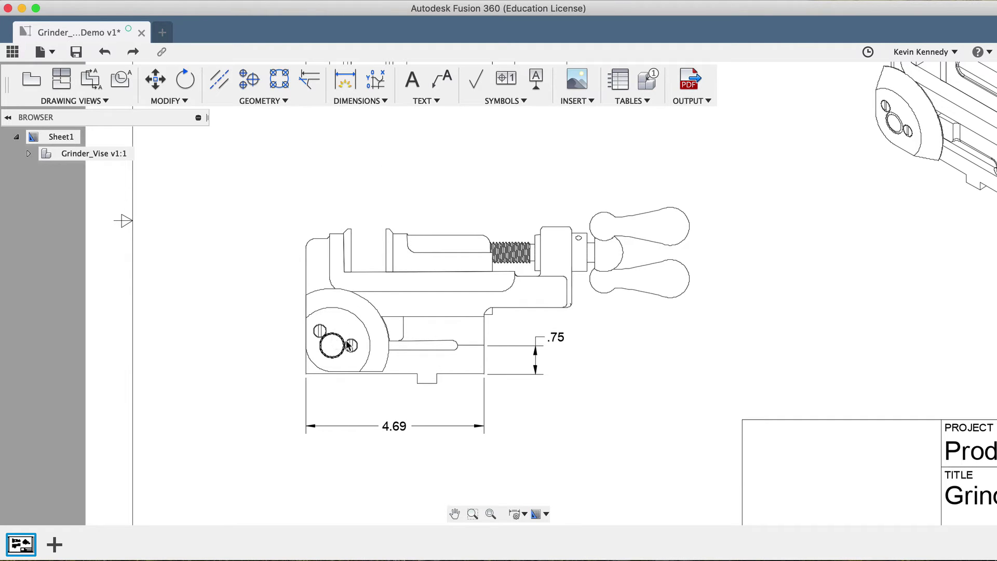
left_click(324, 338)
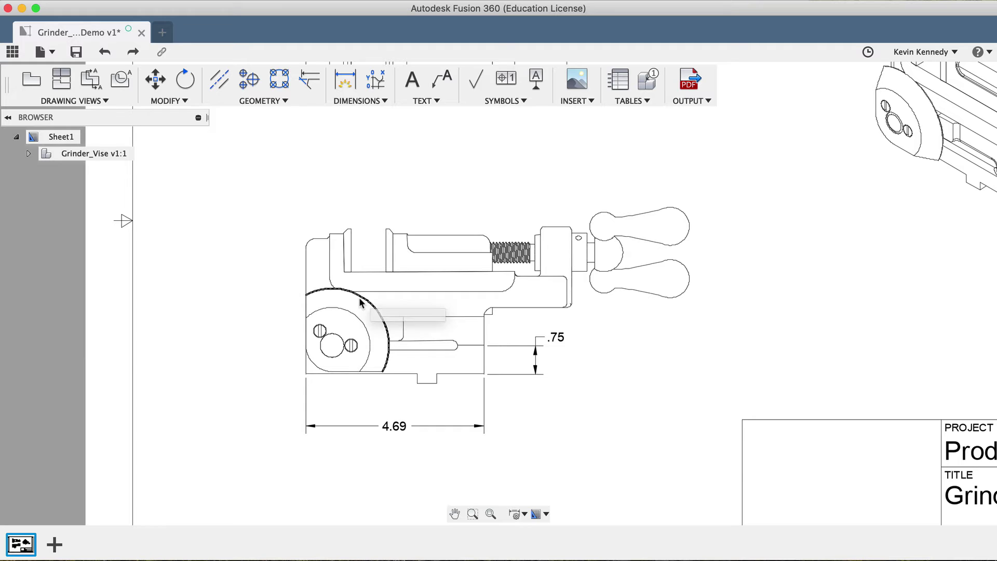
left_click(321, 227)
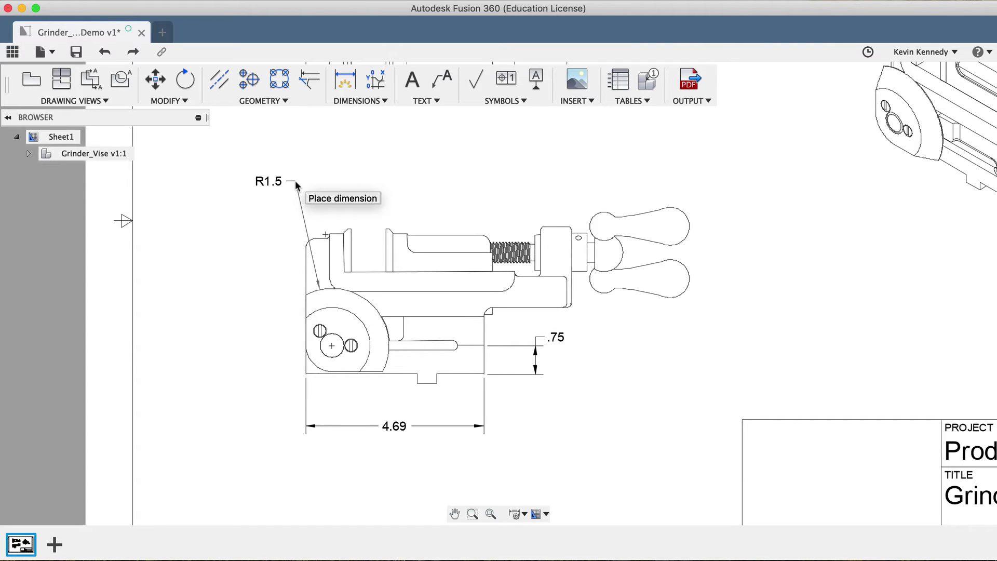
left_click(269, 217)
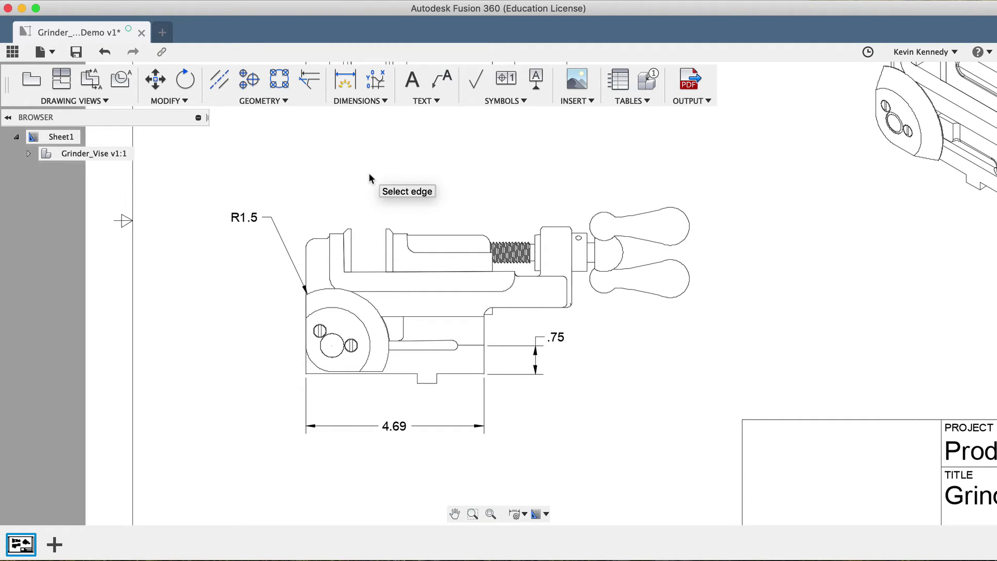
left_click(363, 102)
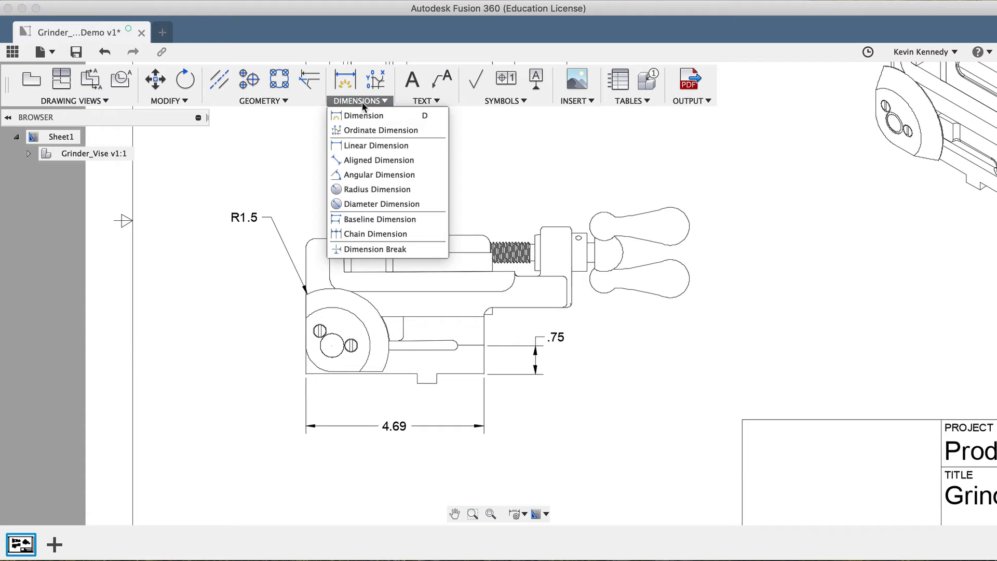
Add a Ø.63 diameter dimension to the small circle, then remove it and the R1.5 radius
left_click(426, 204)
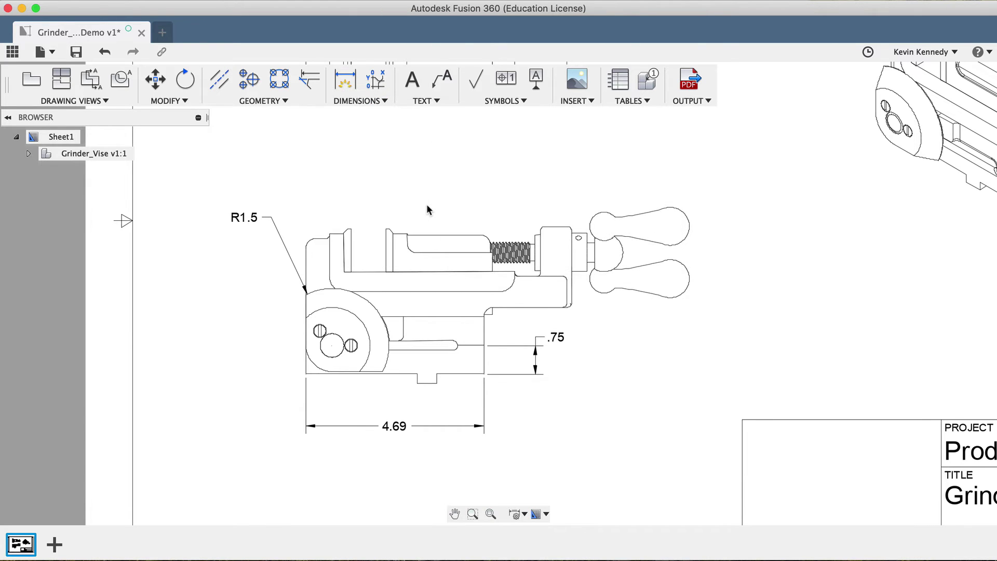
left_click(341, 354)
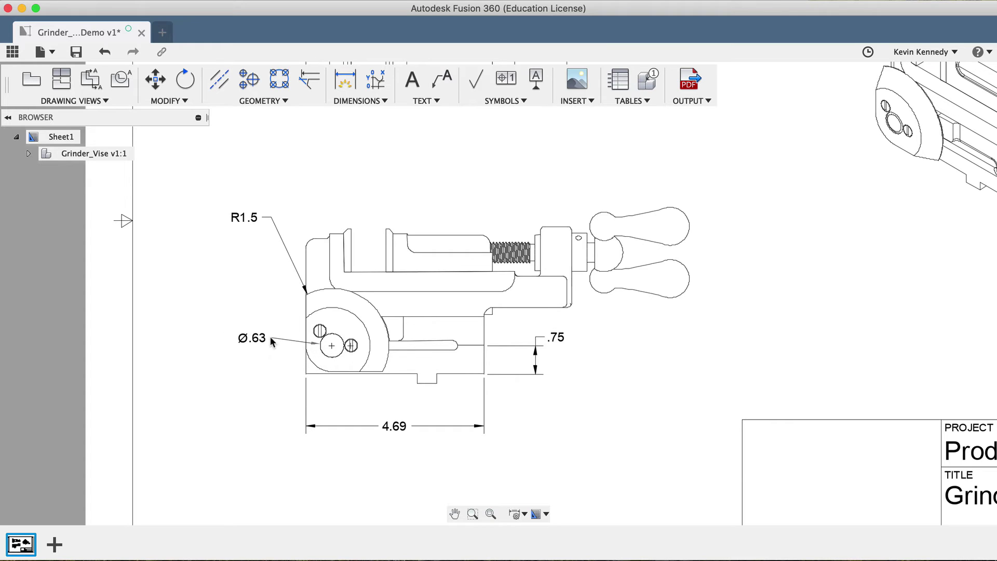
left_click(269, 337)
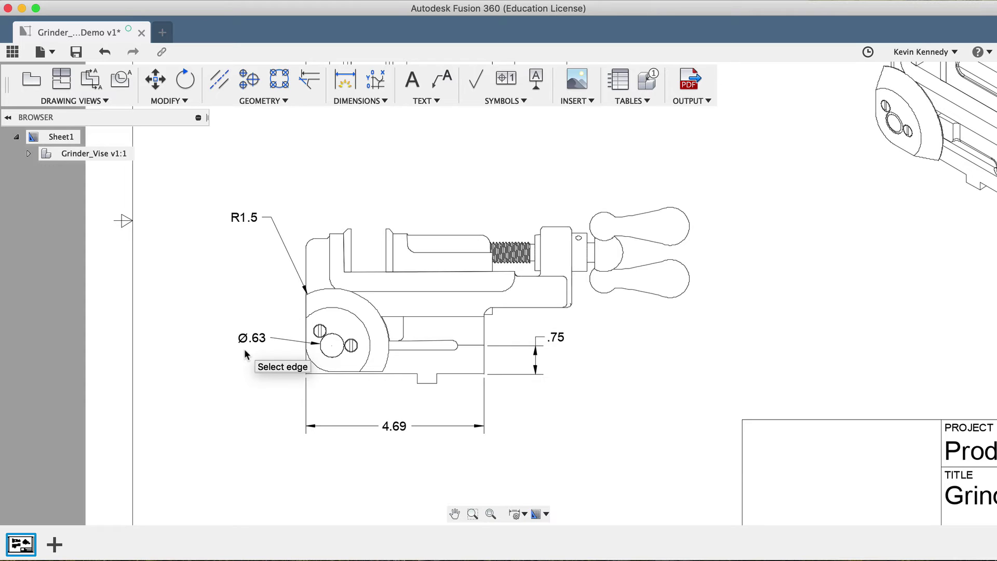
key("Escape")
key("super+z")
key("super+z")
Add baseline dimensions .69, 1.41 and 2.02 from the 4.69 dimension along the bottom
left_click(355, 100)
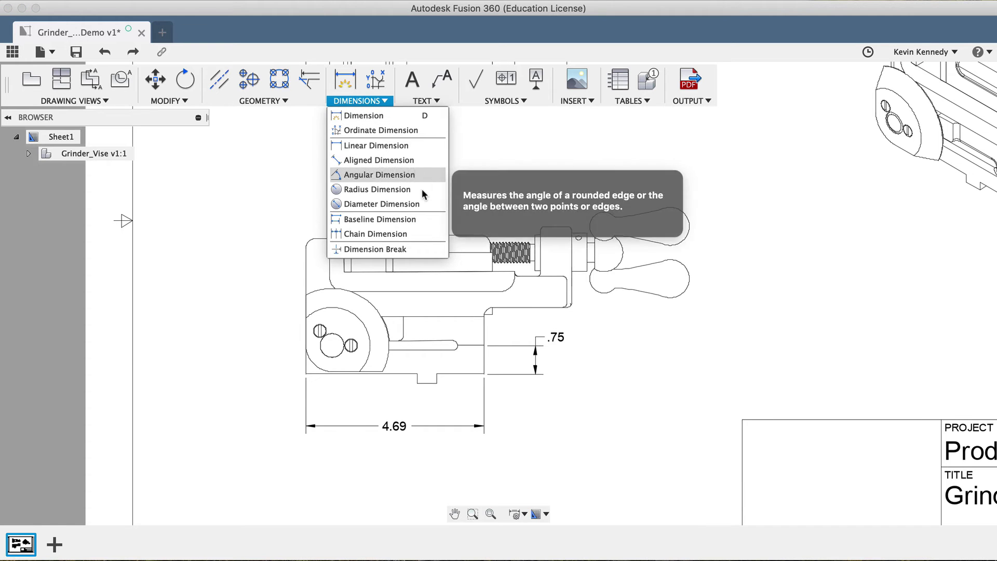
left_click(423, 219)
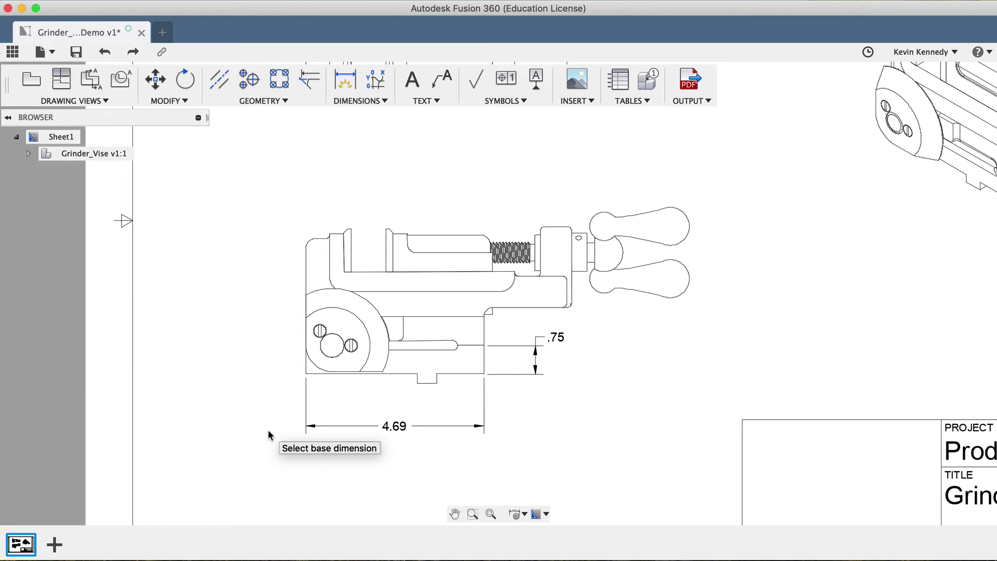
left_click(384, 425)
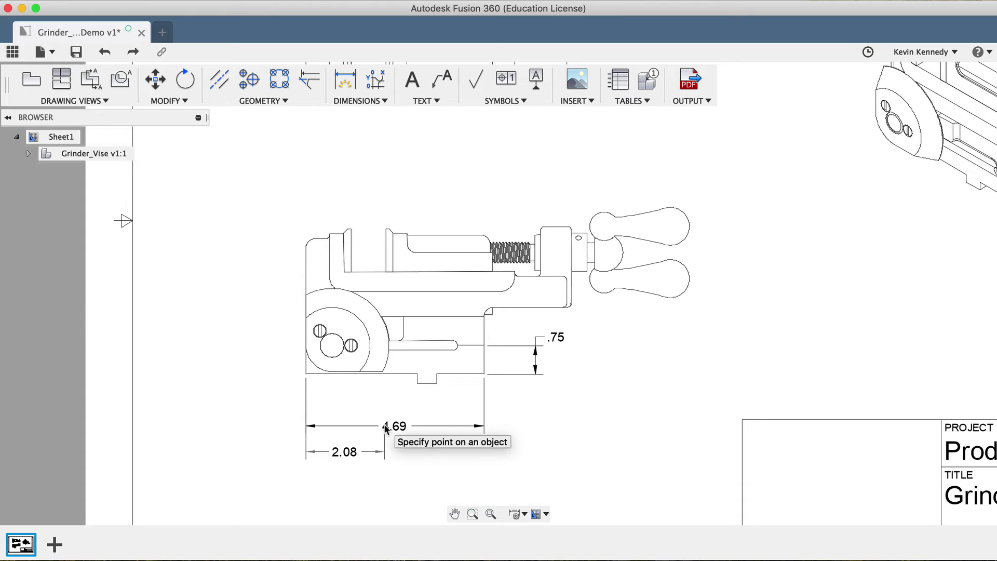
left_click(331, 371)
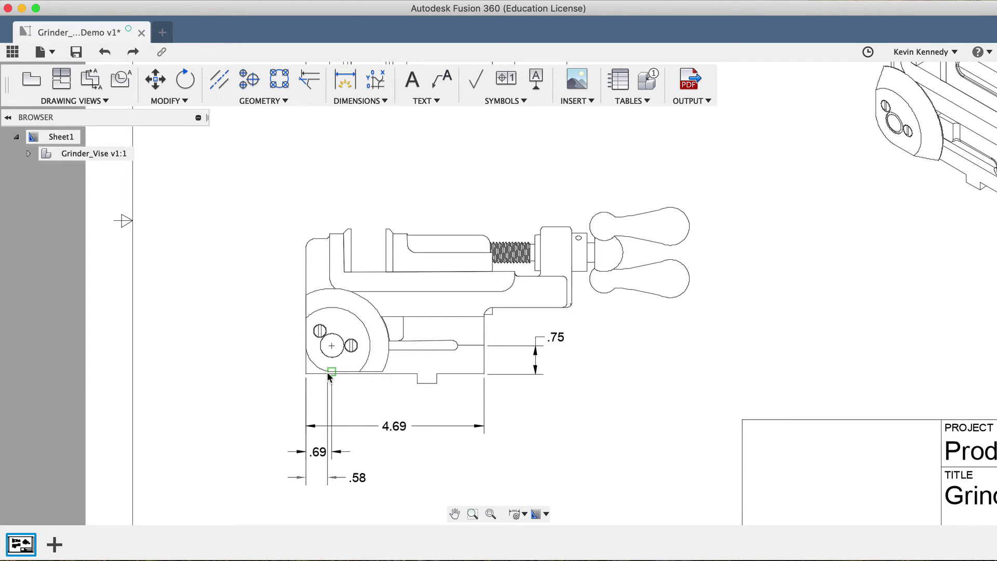
left_click(361, 373)
left_click(381, 371)
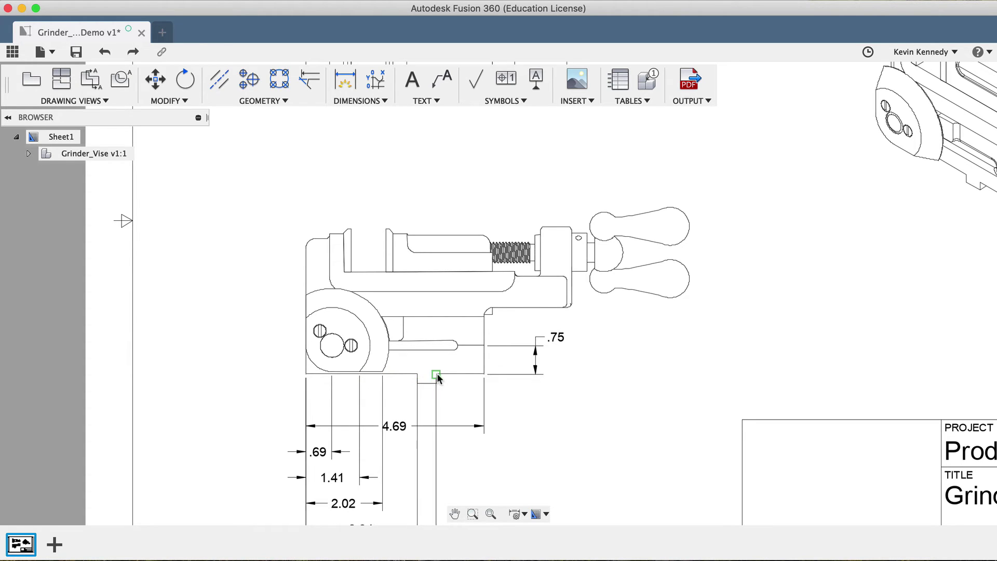
scroll(438, 372, "up", 2)
scroll(437, 373, "down", 3)
Cancel the unfinished baseline dimensions, keeping only 4.69 and .75, and choose Chain Dimension
key("Escape")
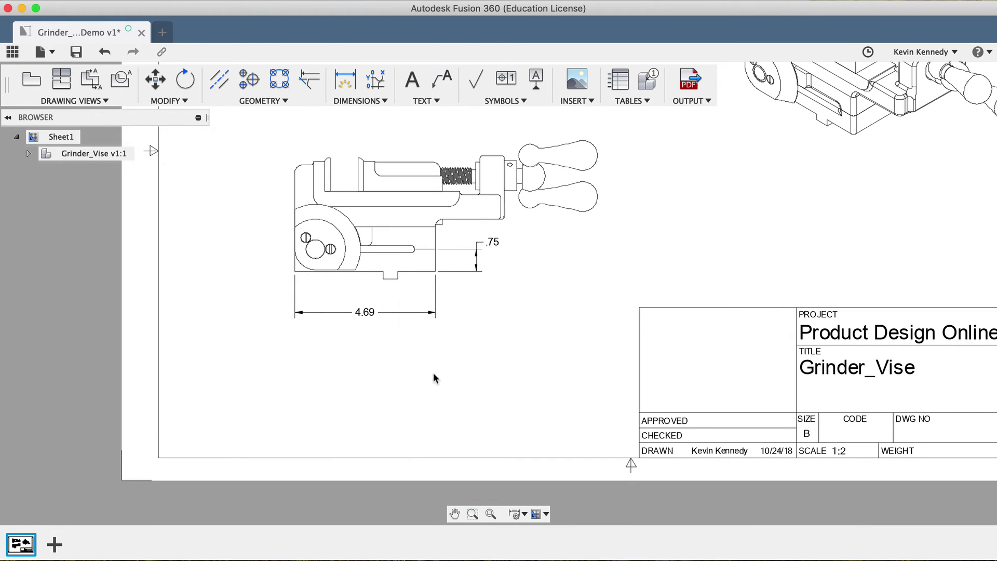
scroll(359, 400, "up", 2)
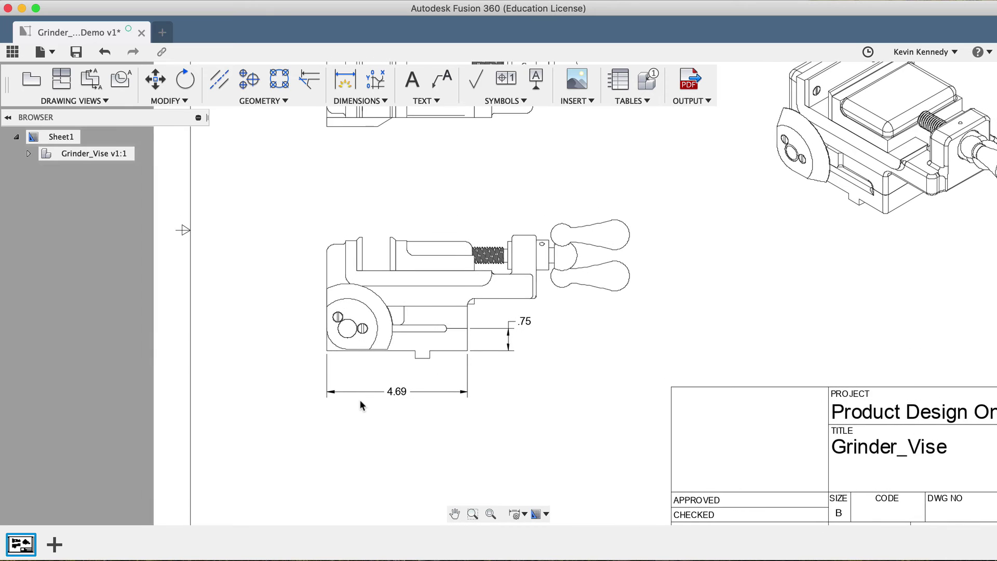
scroll(360, 400, "up", 1)
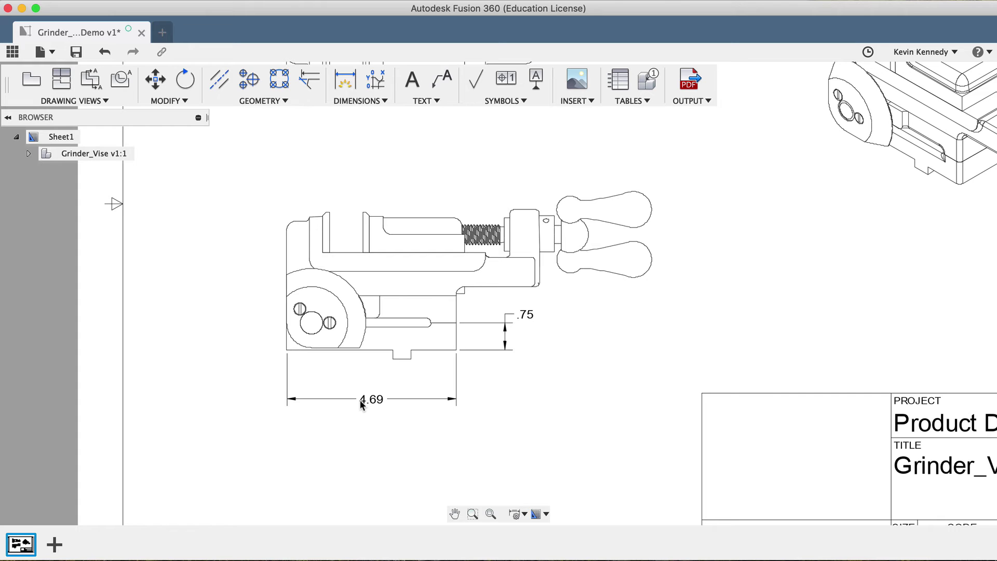
left_click(361, 101)
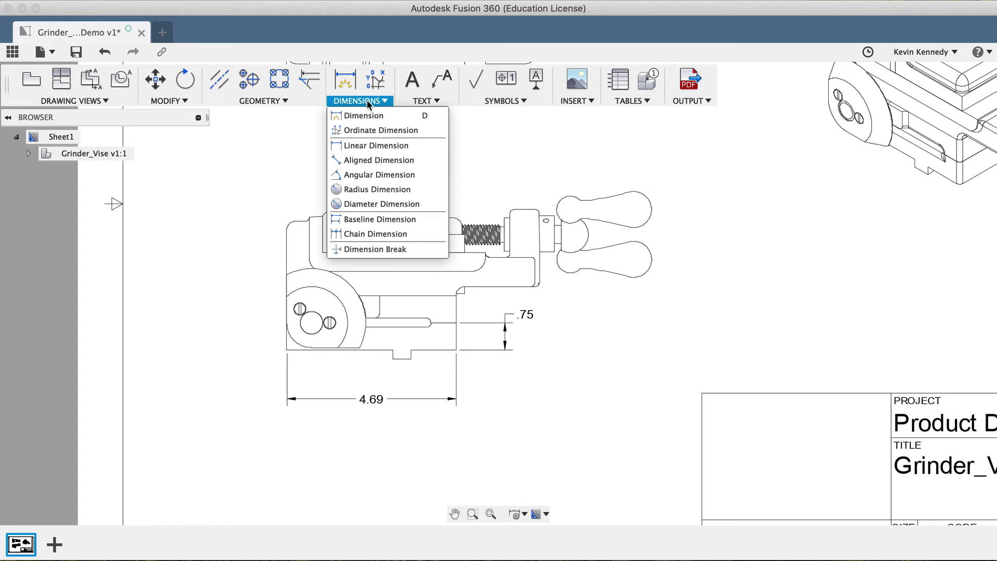
left_click(410, 232)
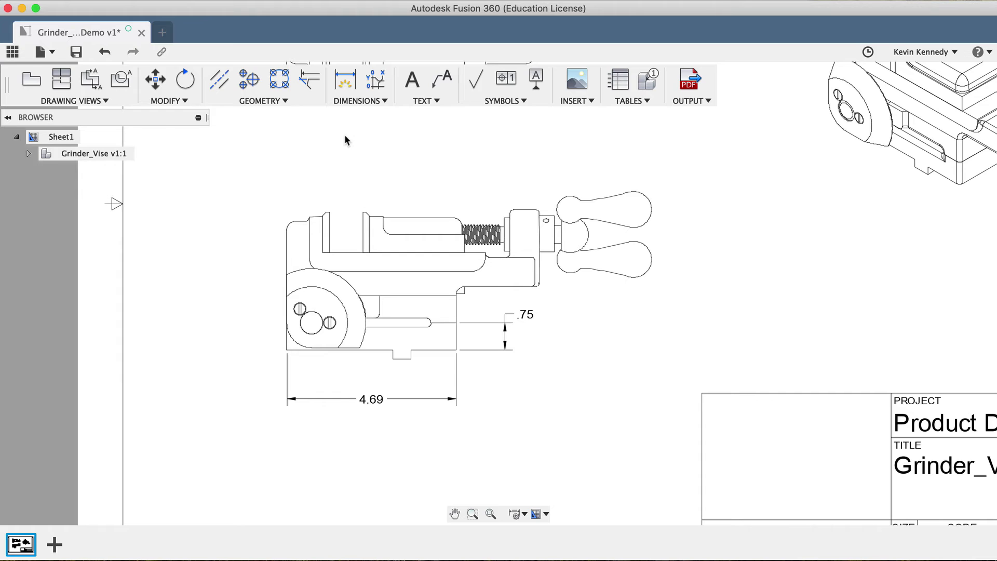
Add a 3.31 overall height dimension on the vise's left side
key("d")
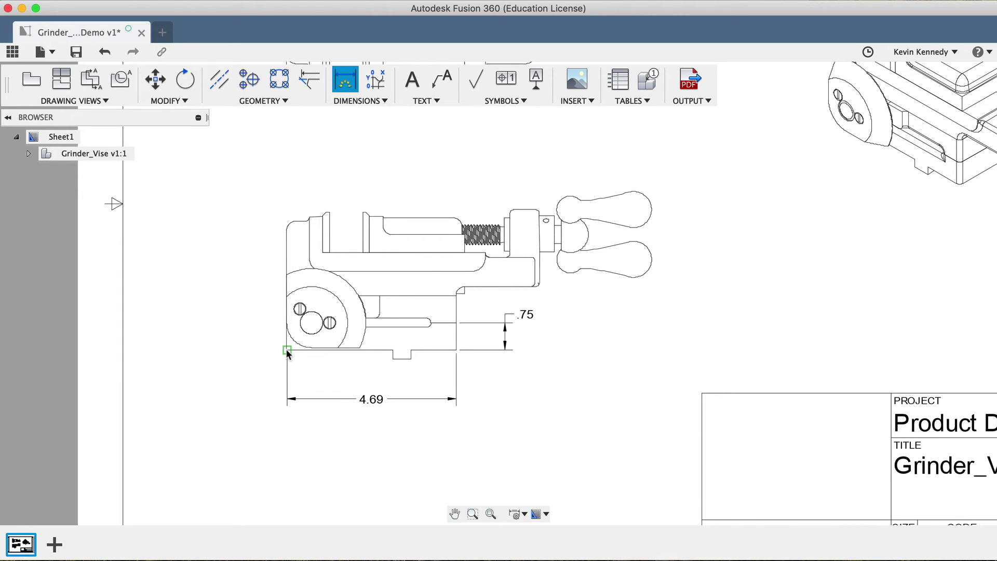
left_click(285, 230)
left_click(239, 261)
left_click(340, 102)
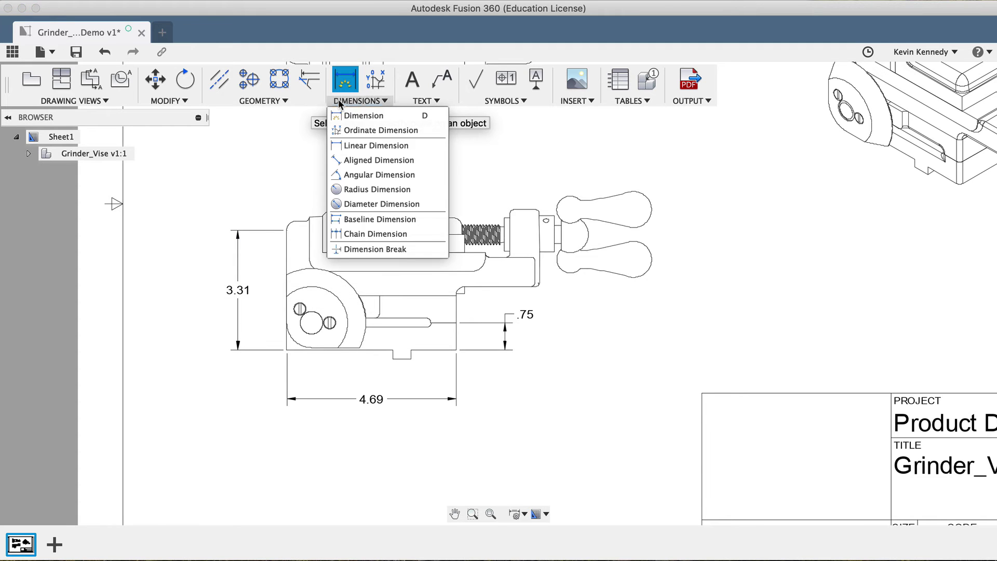
Chain vertical dimensions .75, .73, .61 and 1.23 from the 3.31 dimension
left_click(387, 234)
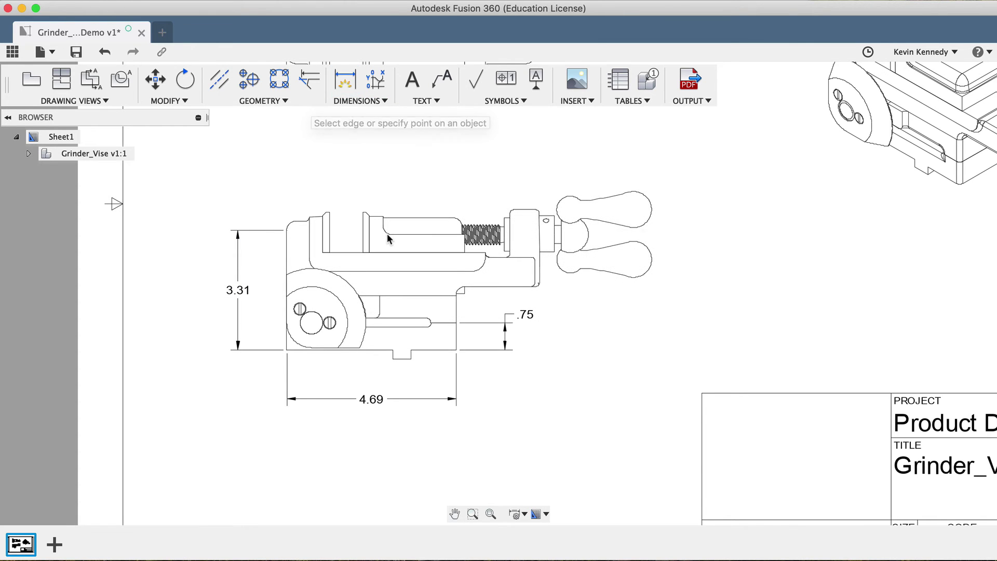
left_click(285, 348)
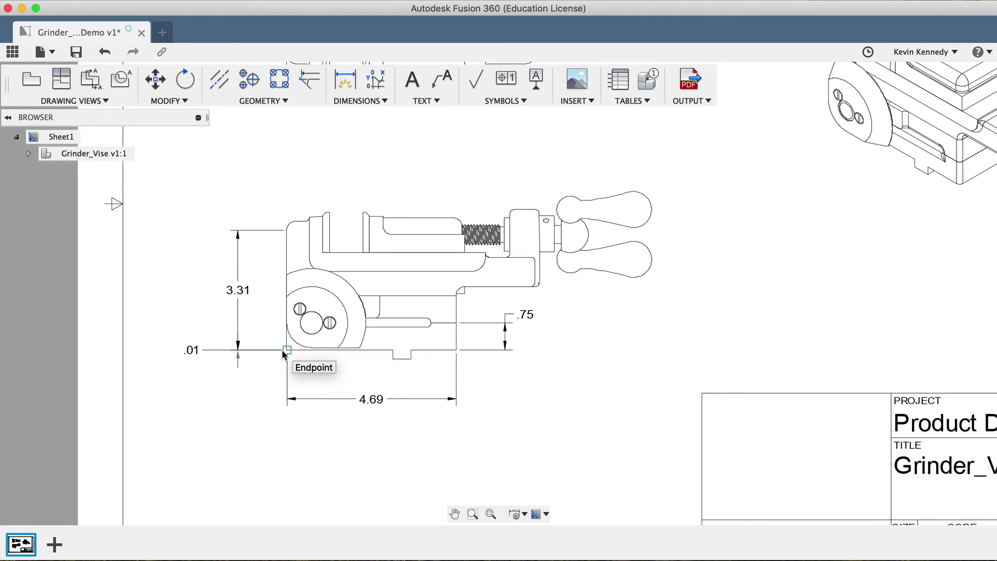
left_click(286, 323)
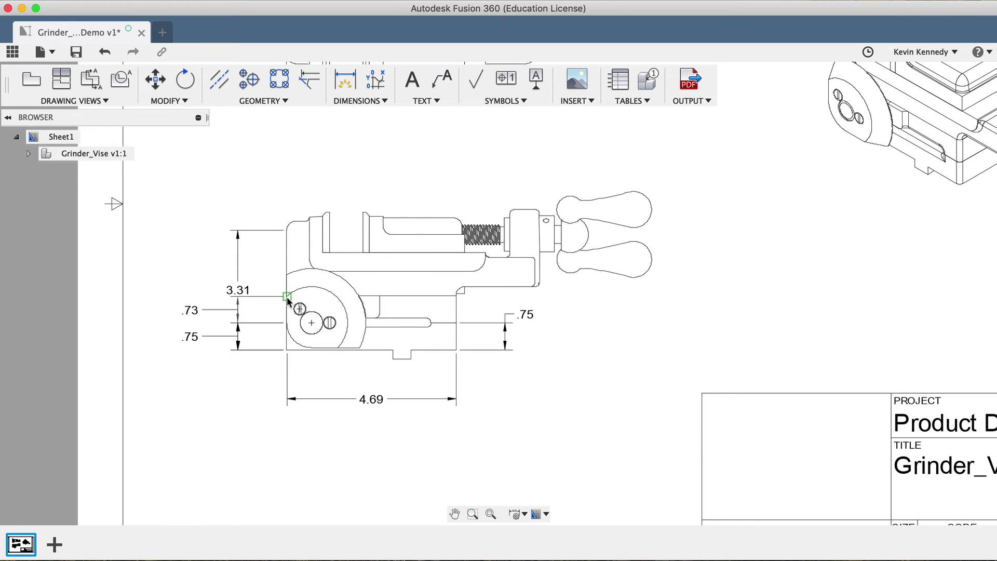
left_click(287, 297)
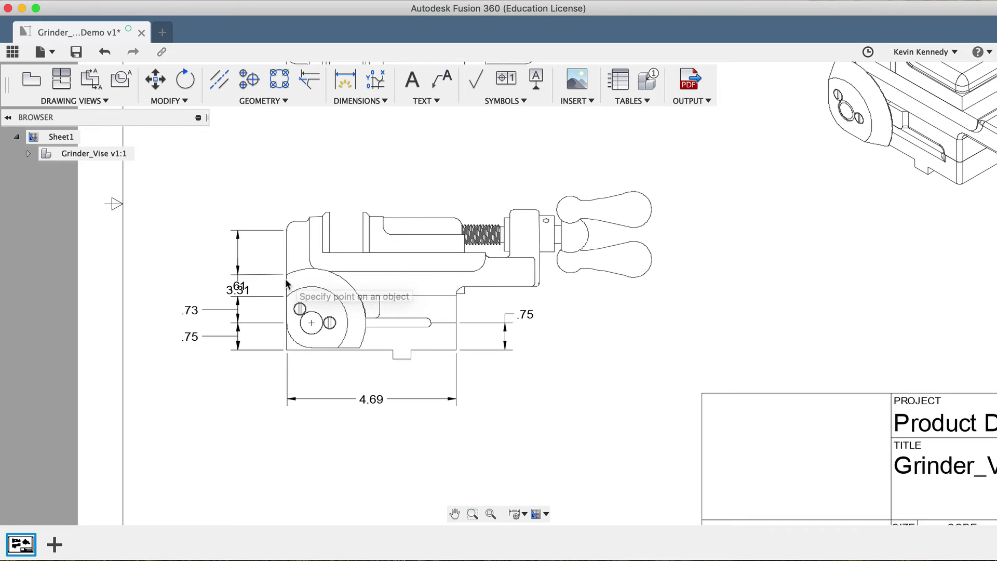
left_click(287, 274)
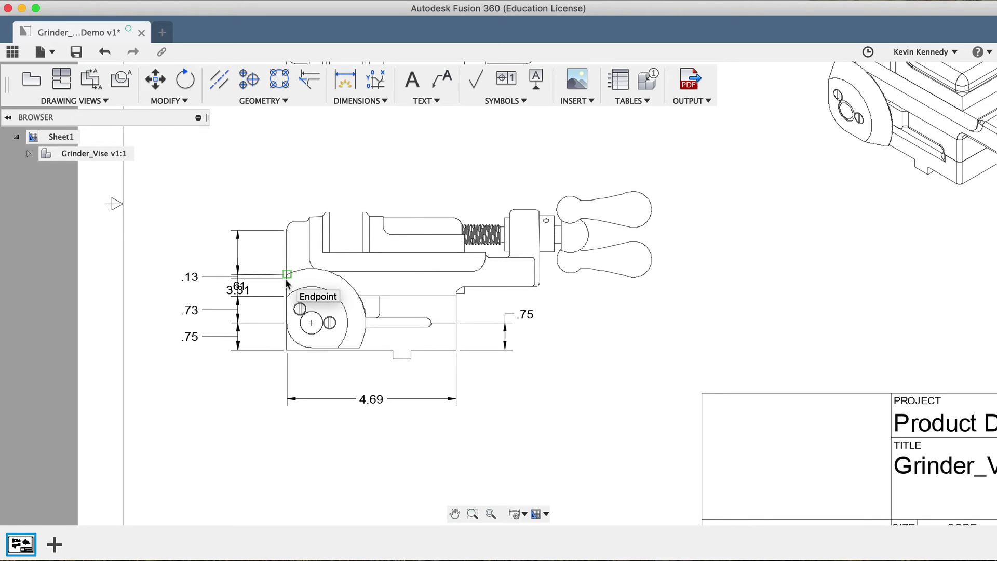
left_click(287, 230)
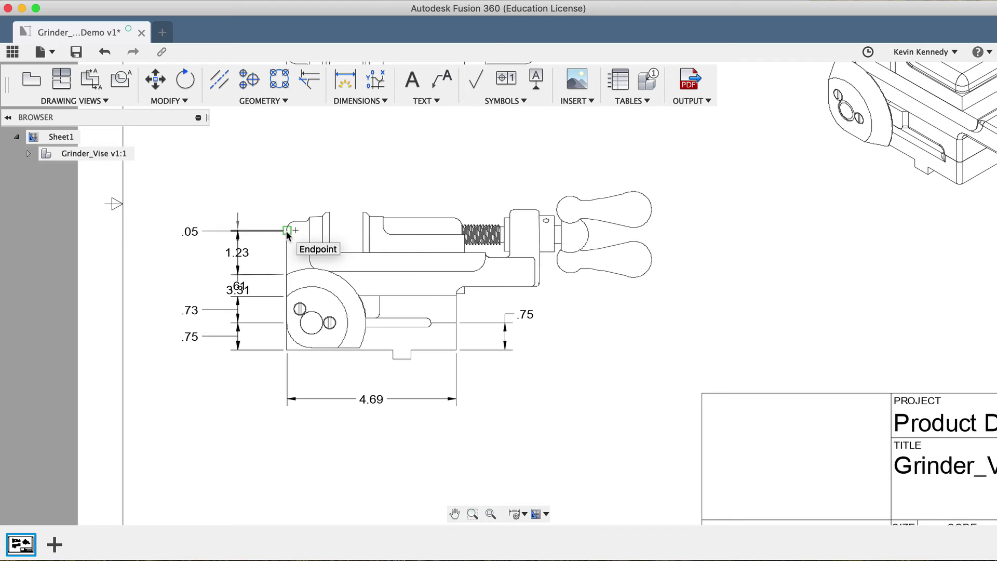
key("Escape")
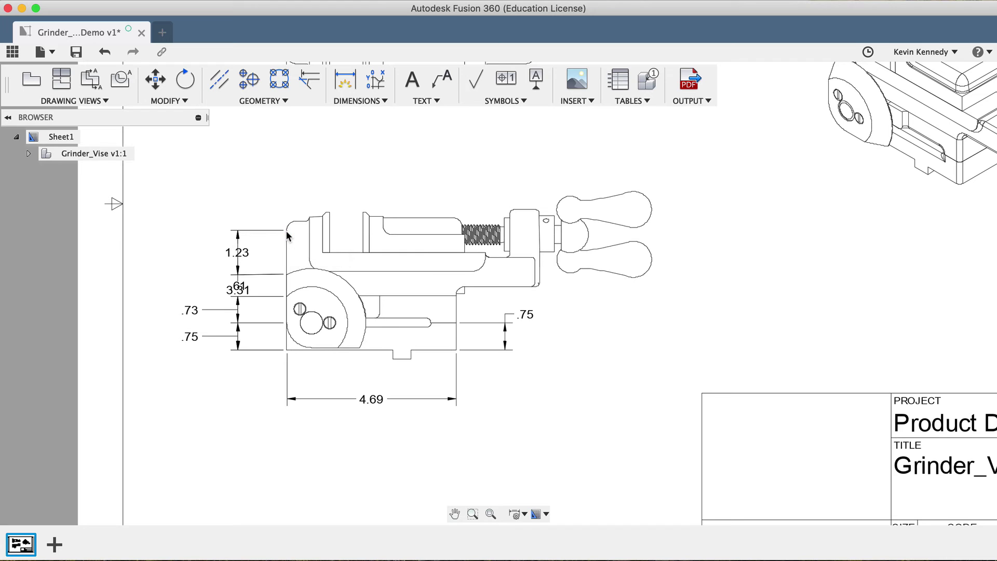
Move the .61 dimension text to the left of the 3.31 dimension
left_click(230, 296)
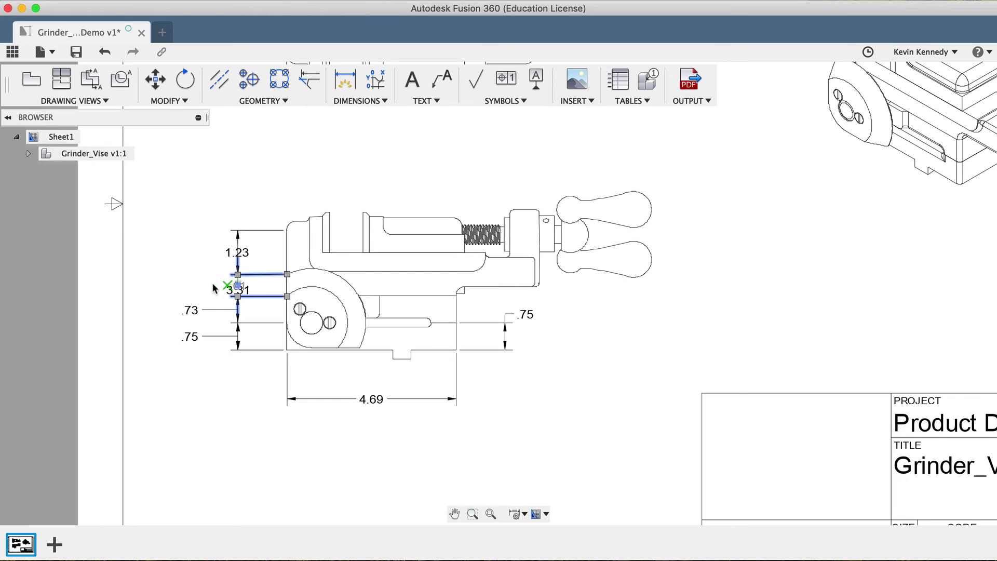
left_click_drag(212, 289, 204, 288)
key("Escape")
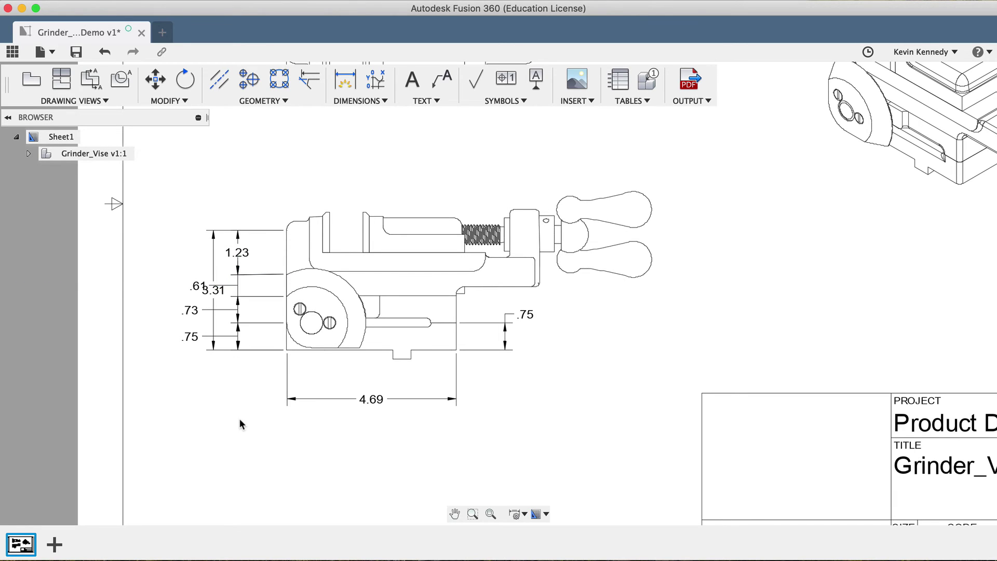
Undo the chain dimensions and pan to the top view showing its 1.37 and .21 dimensions
key("super+z")
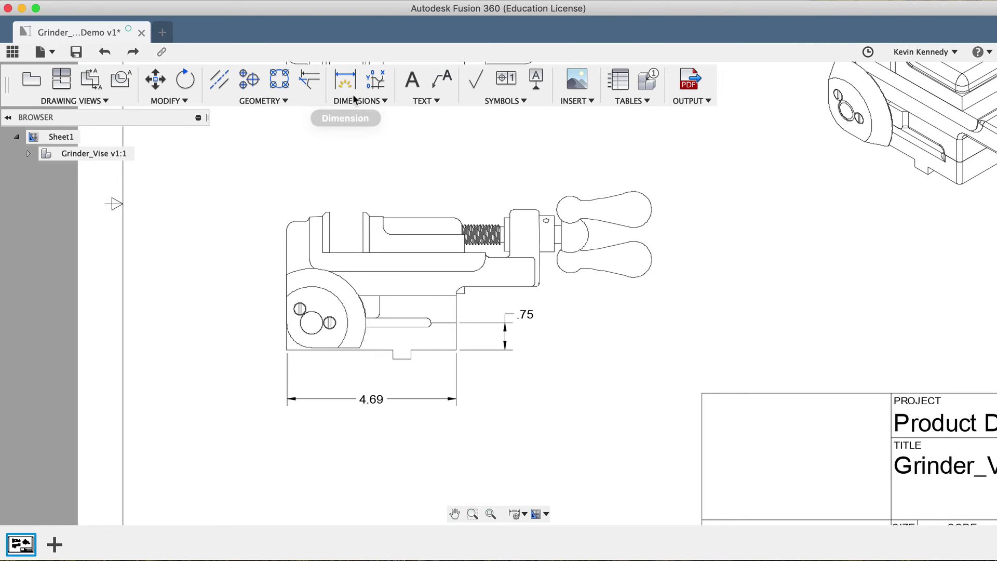
left_click(355, 101)
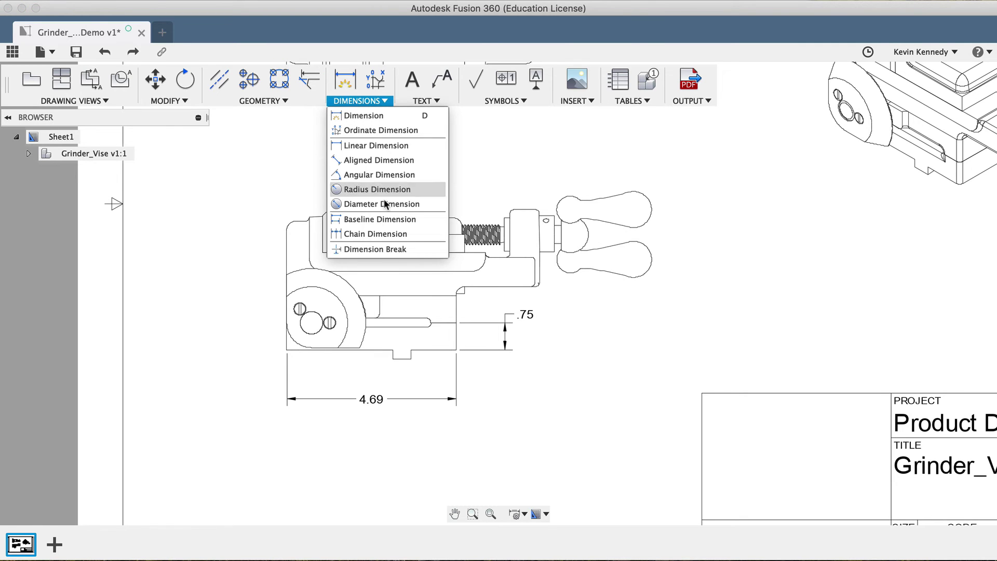
left_click(455, 514)
left_click_drag(576, 303, 546, 478)
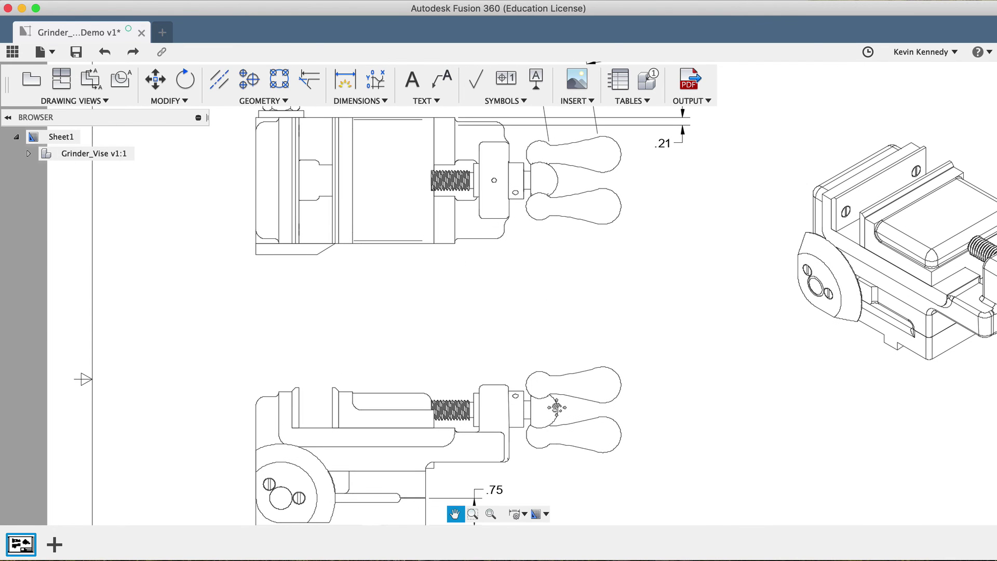
mouse_move(554, 285)
left_mouse_down()
mouse_move(548, 460)
mouse_move(543, 445)
left_mouse_up()
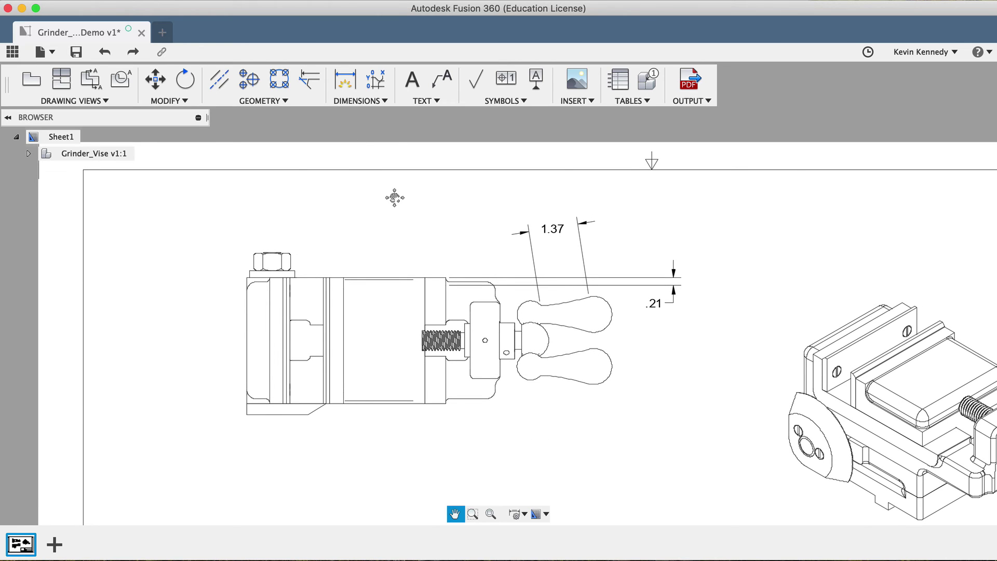
key("Escape")
left_click(364, 102)
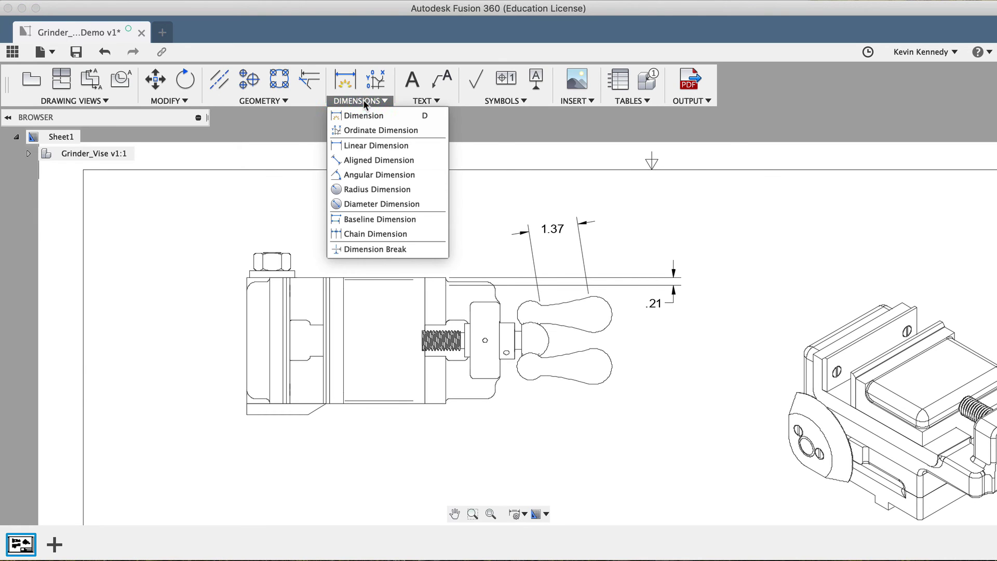
Add dimension breaks to the 1.37 dimension's extension lines where the .21 dimension crosses them
left_click(415, 248)
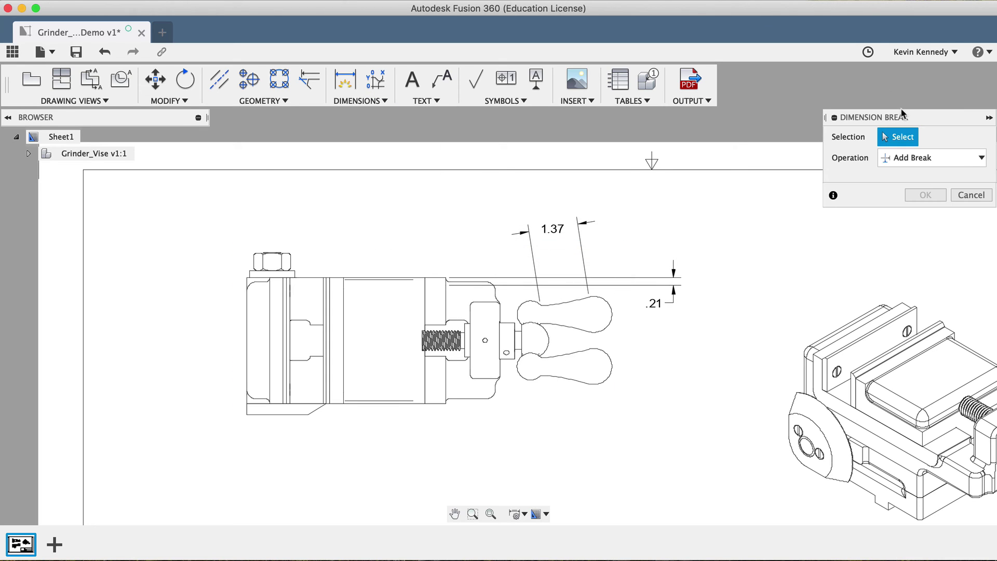
left_click_drag(929, 121, 802, 194)
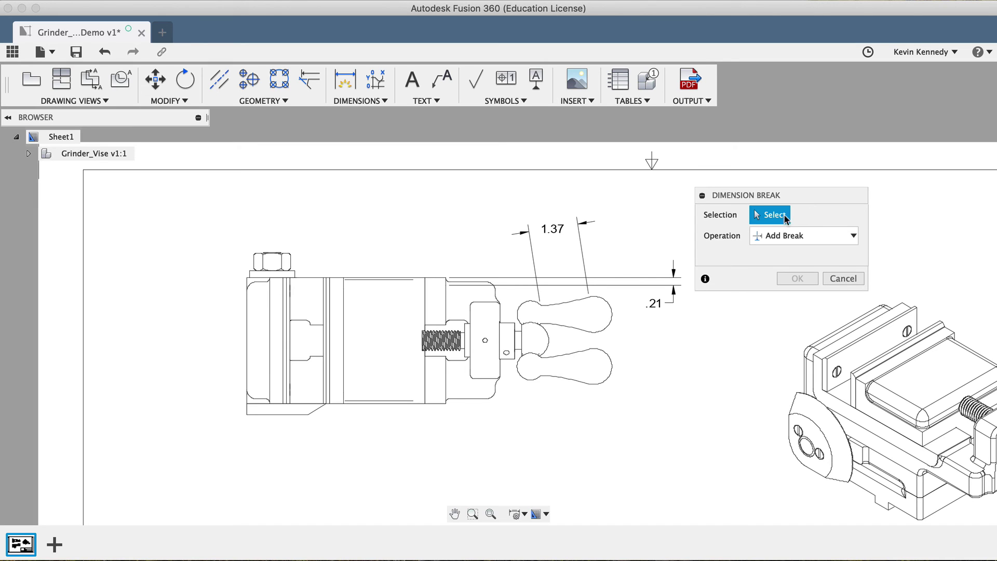
left_click(551, 228)
left_click(642, 283)
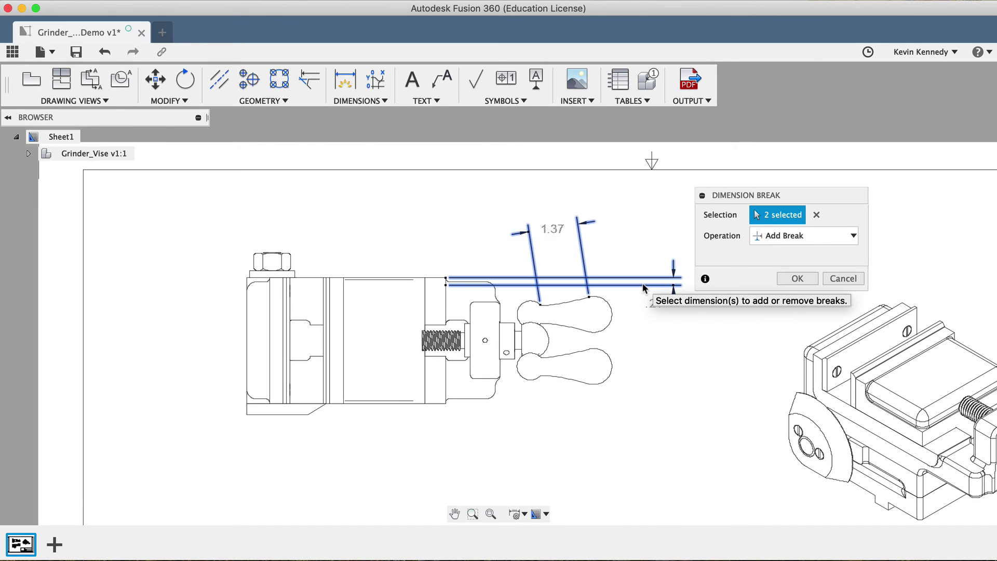
left_click(765, 241)
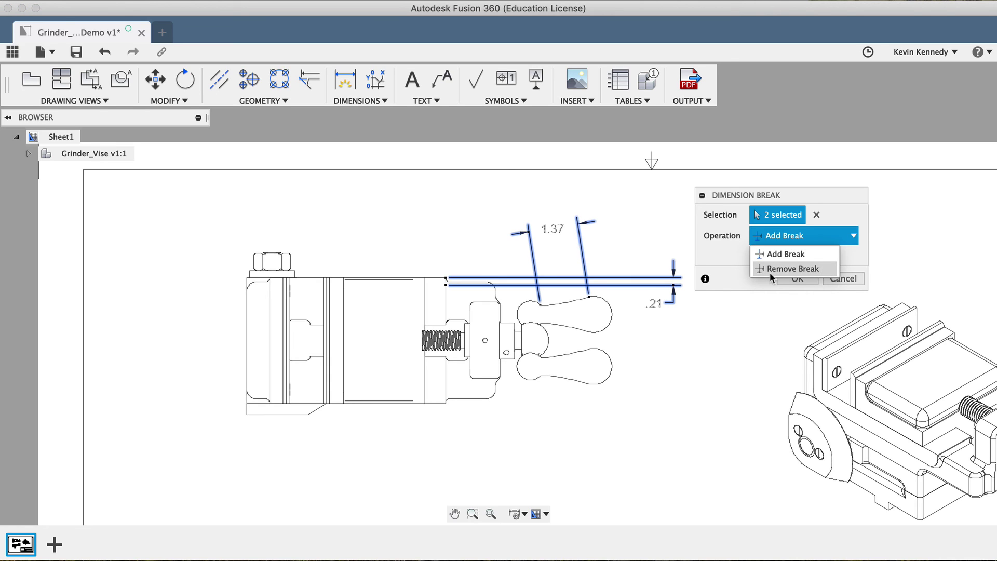
left_click(806, 254)
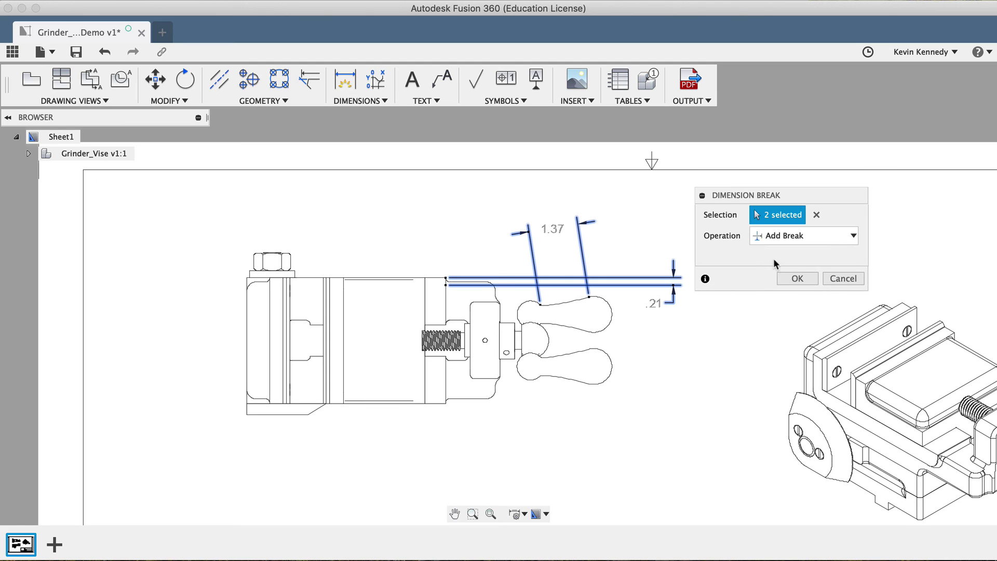
left_click(800, 278)
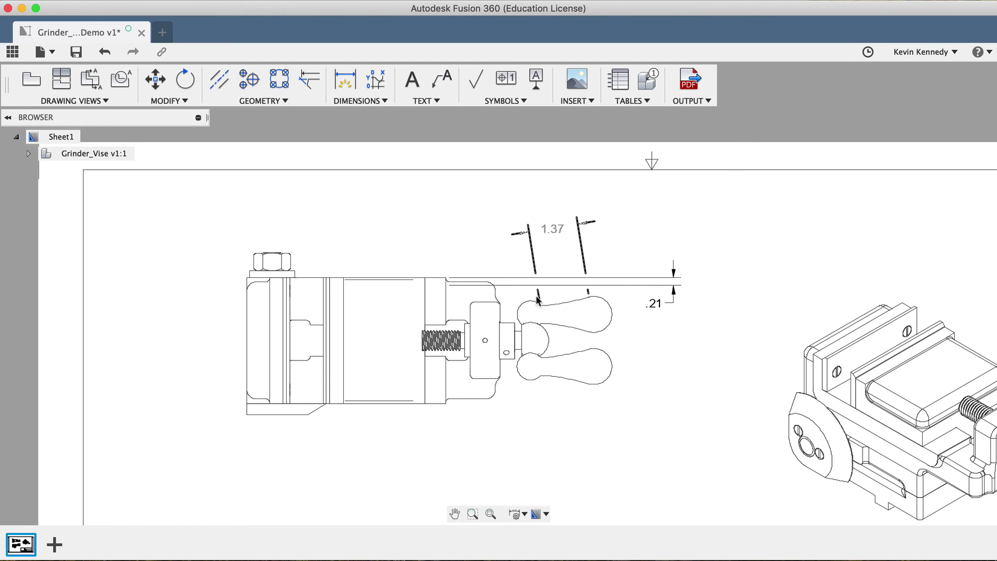
Zoom in on the 1.37 and .21 dimensions to inspect the extension-line gaps
scroll(536, 298, "down", 2)
scroll(536, 295, "up", 3)
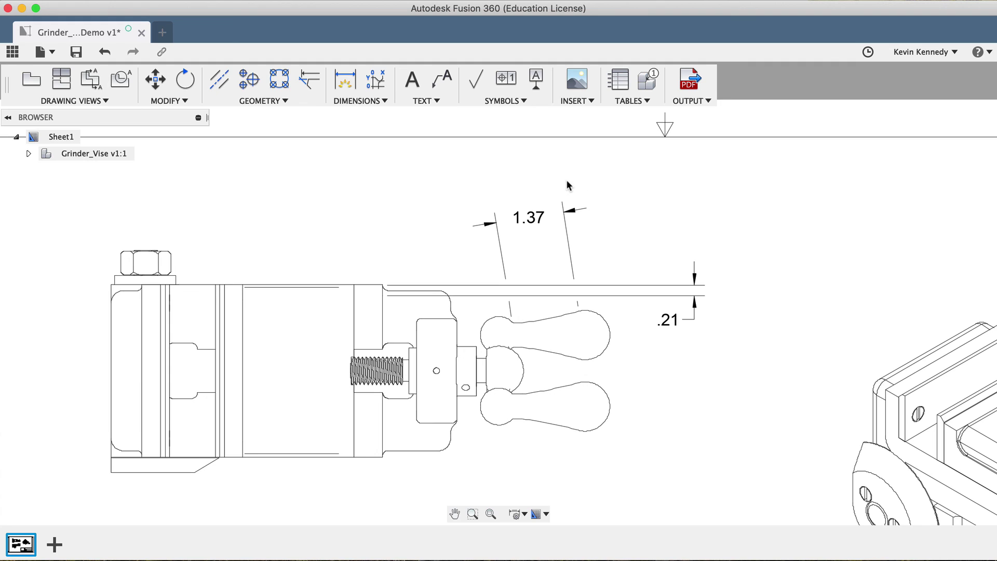
left_click(503, 104)
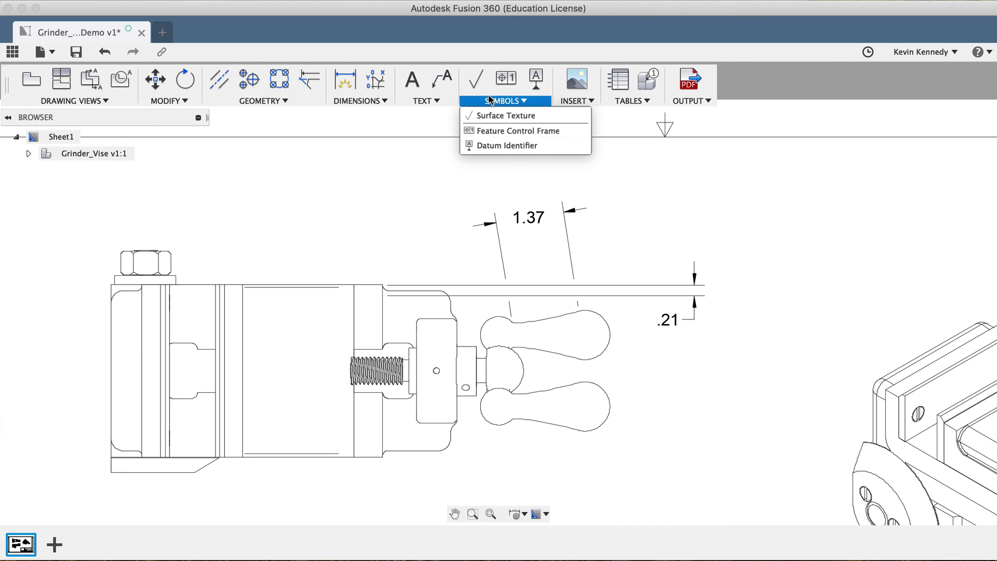
left_click(408, 193)
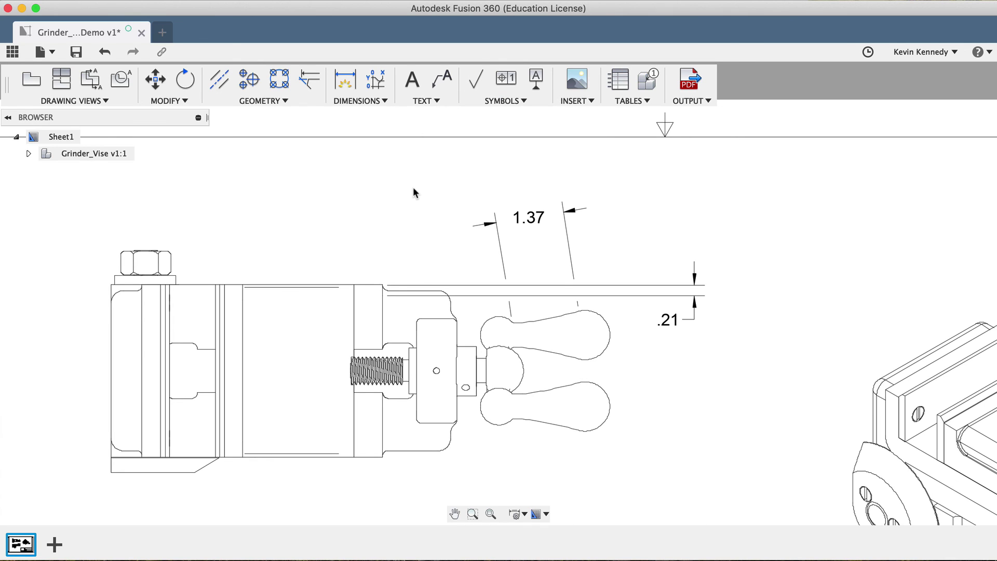